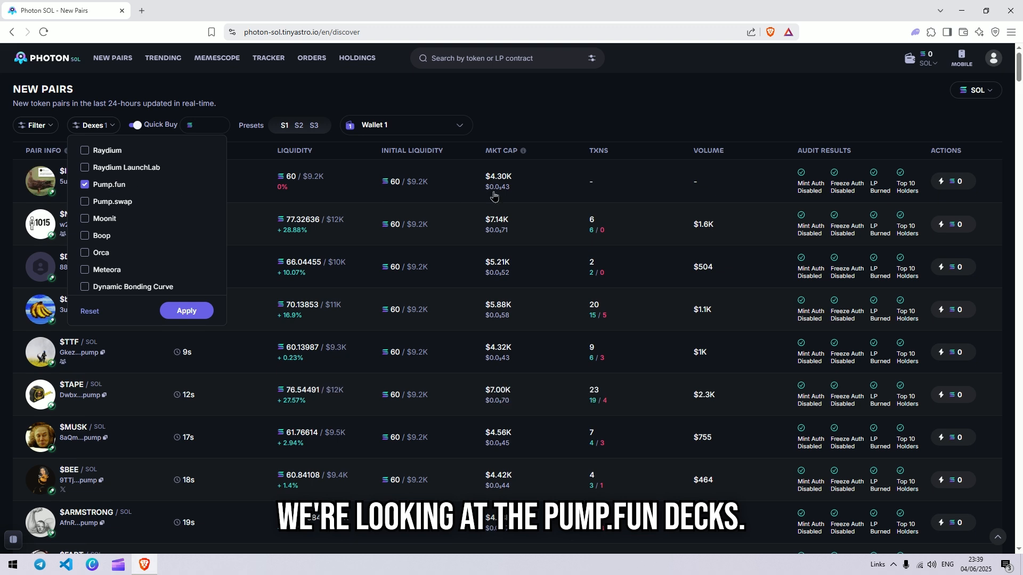
Examine the market caps and liquidity of the newest Pump.fun token pairs in the New Pairs list
scroll(498, 128, "down", 4)
scroll(496, 131, "down", 1)
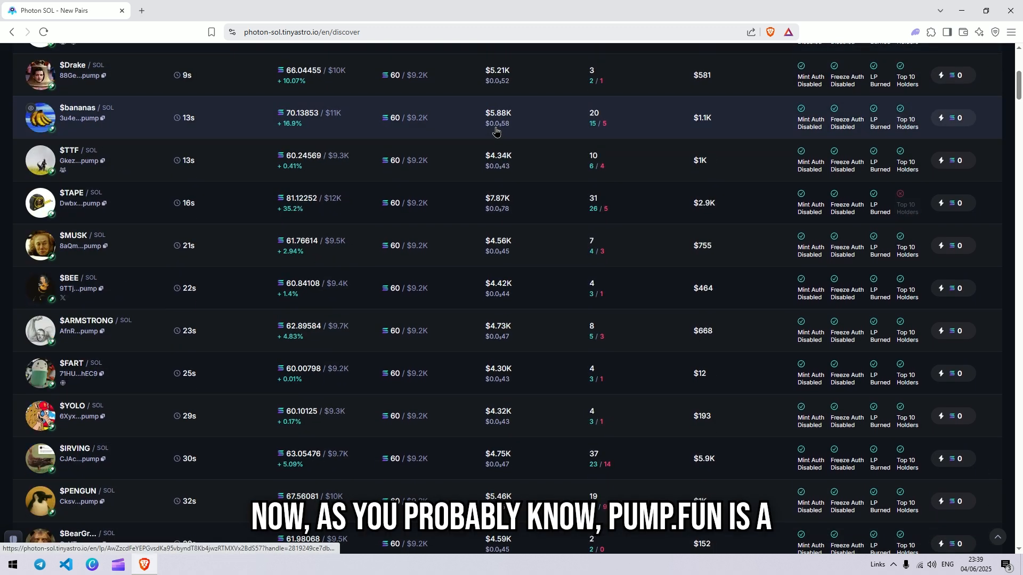
scroll(496, 132, "up", 6)
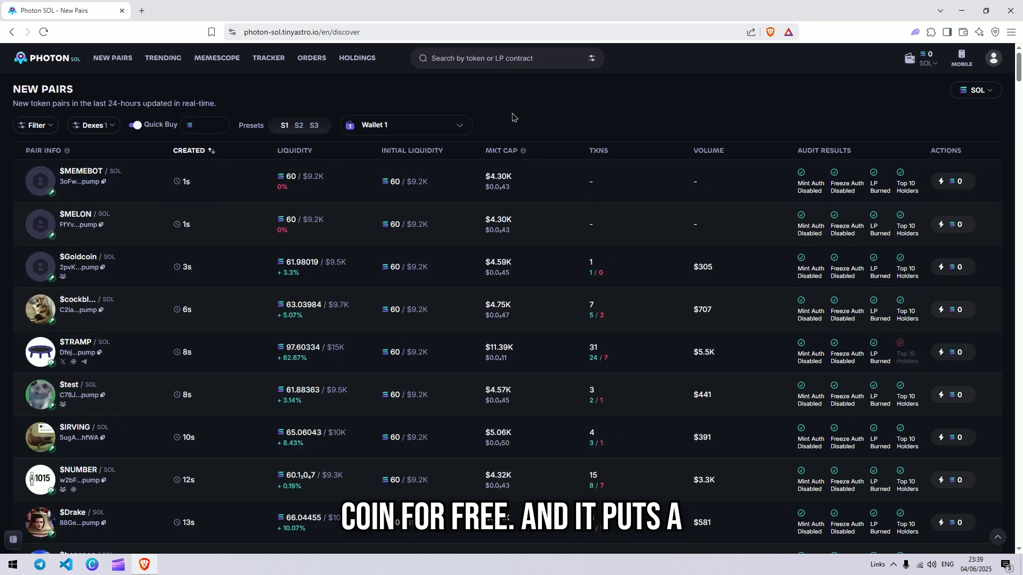
scroll(554, 144, "down", 2)
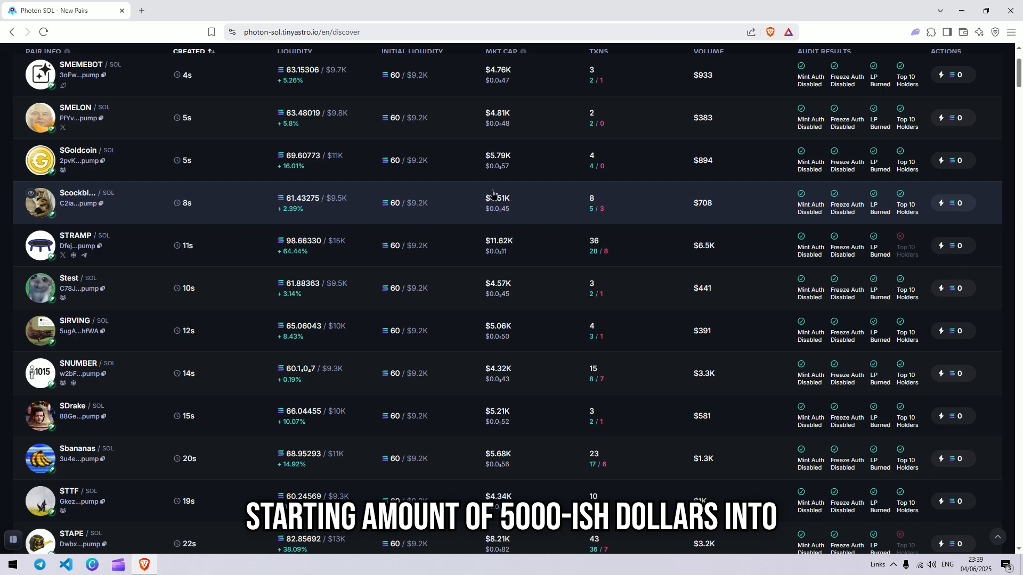
scroll(501, 140, "down", 4)
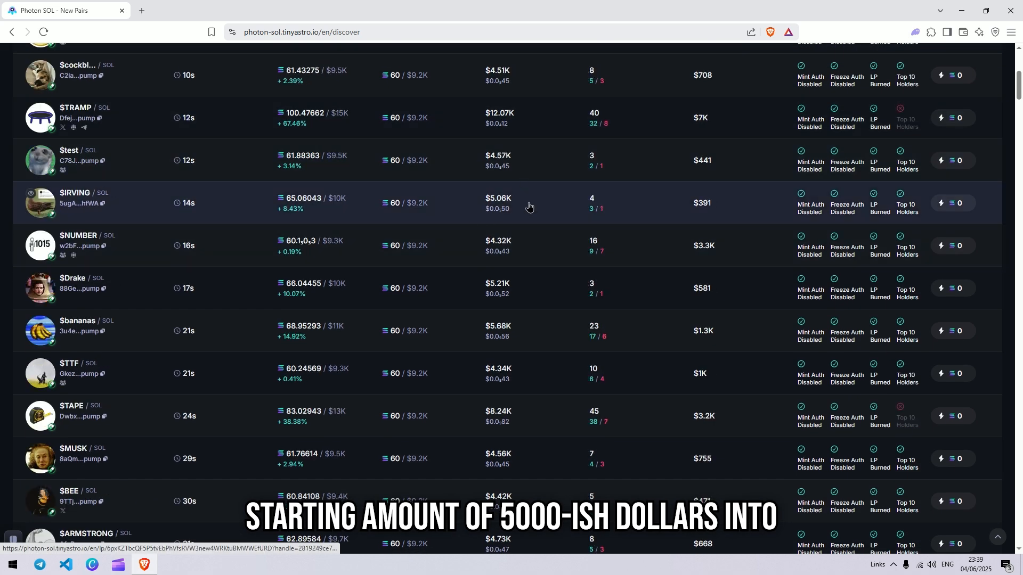
scroll(510, 197, "down", 7)
scroll(511, 193, "up", 13)
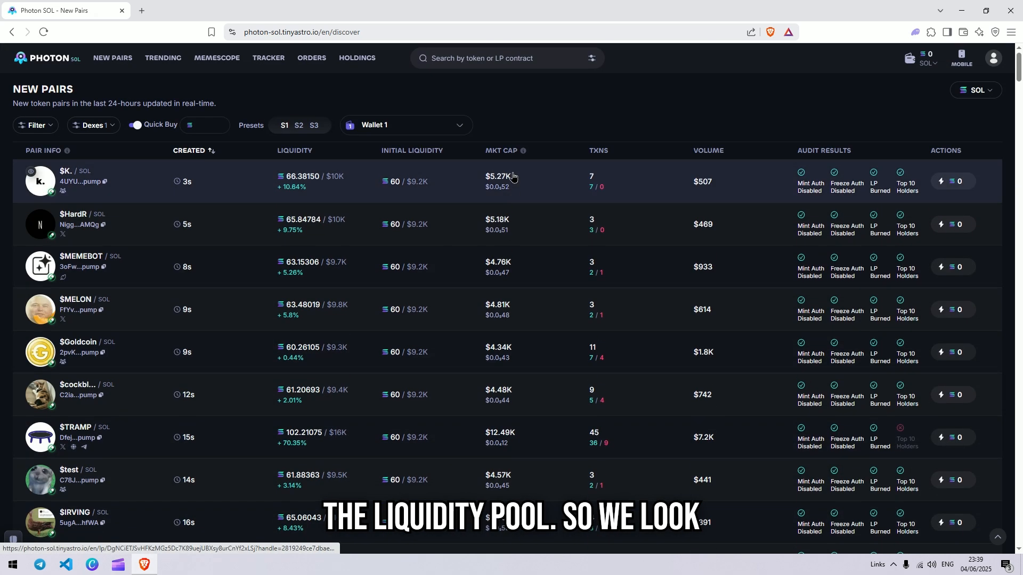
scroll(513, 123, "down", 15)
scroll(513, 124, "down", 15)
scroll(513, 259, "down", 15)
scroll(504, 245, "up", 15)
scroll(502, 234, "up", 10)
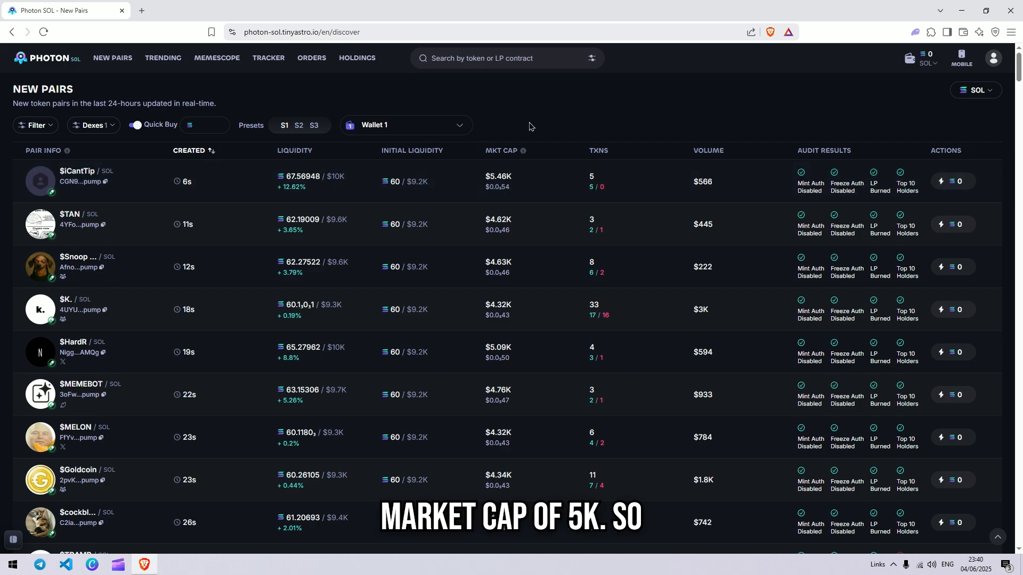
scroll(520, 119, "down", 20)
scroll(403, 389, "down", 20)
scroll(515, 297, "up", 20)
scroll(520, 289, "up", 15)
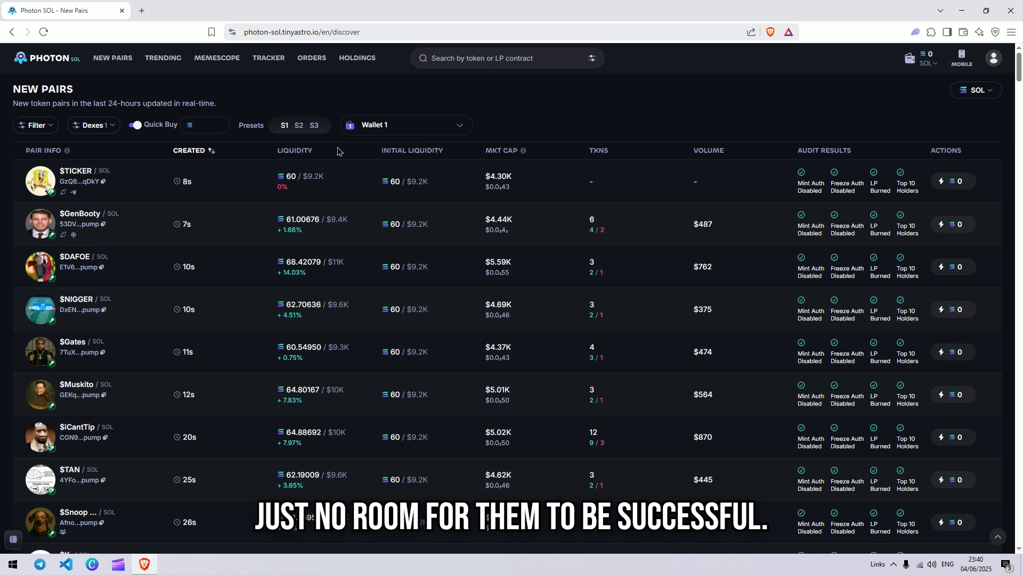
scroll(358, 160, "down", 5)
scroll(566, 222, "up", 5)
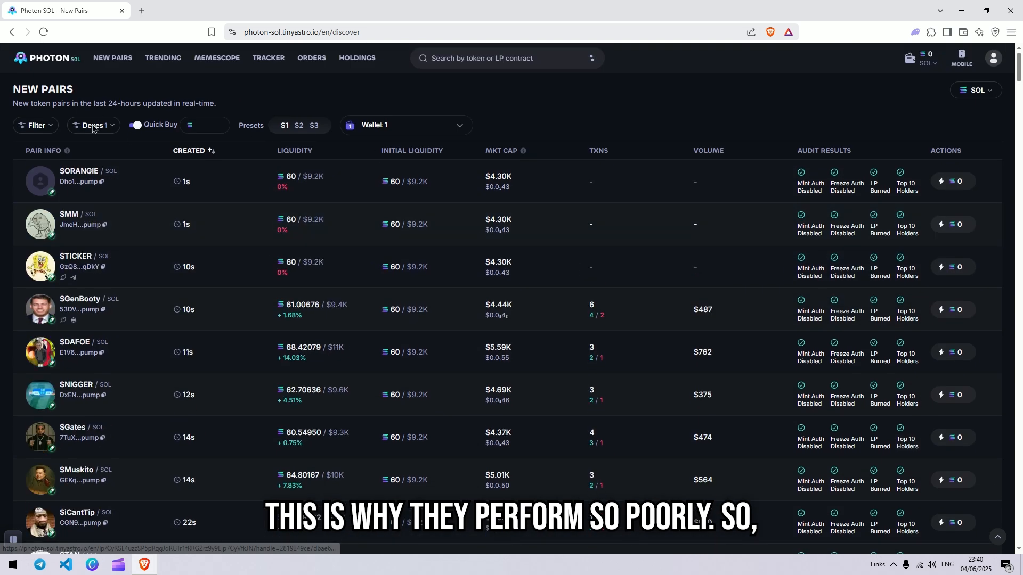
Switch the DEX filter of the New Pairs list from Pump.fun to Raydium and apply it
left_click(93, 127)
left_click(85, 151)
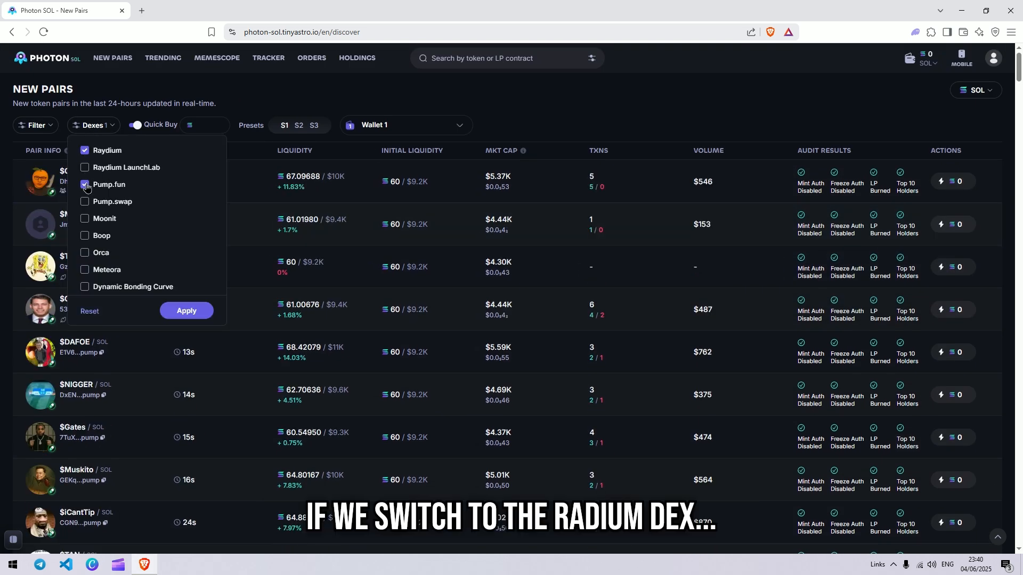
left_click(186, 311)
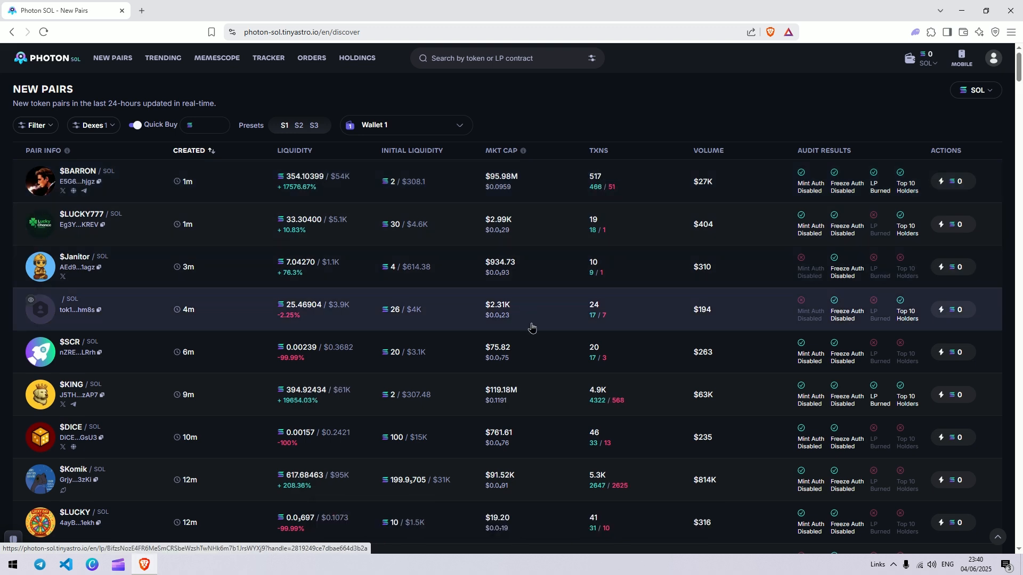
Review the Raydium pairs' market caps, inspect the liquidity on the $BARRON pair's page, and return to the New Pairs list
scroll(529, 322, "down", 2)
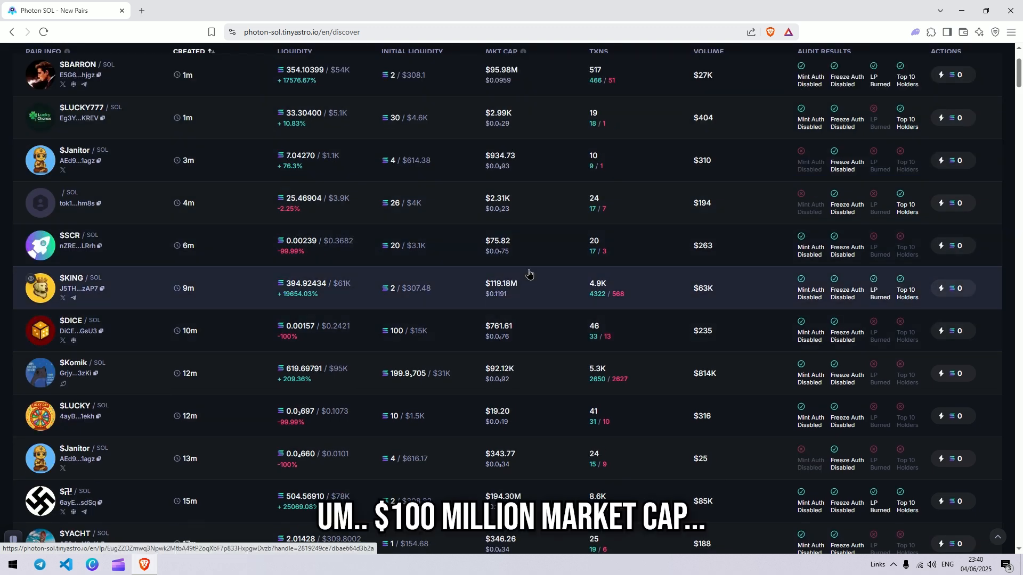
scroll(533, 277, "down", 4)
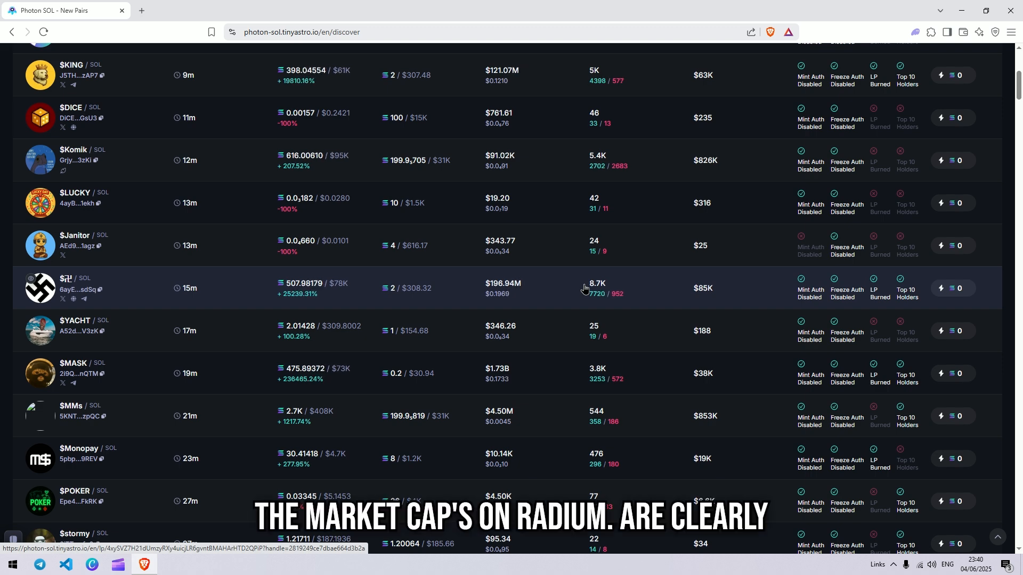
scroll(537, 275, "up", 2)
scroll(537, 275, "up", 4)
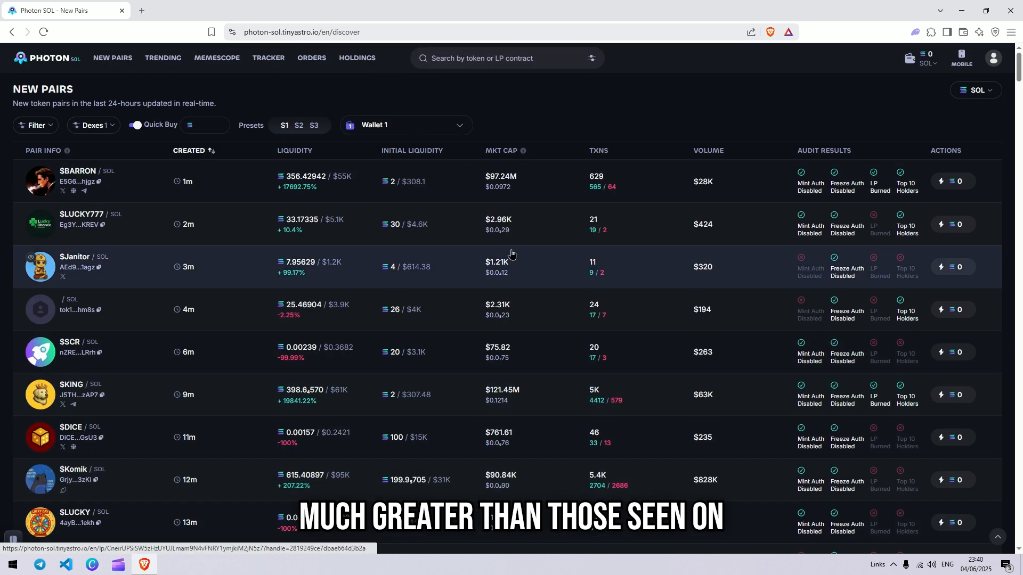
left_click(543, 190)
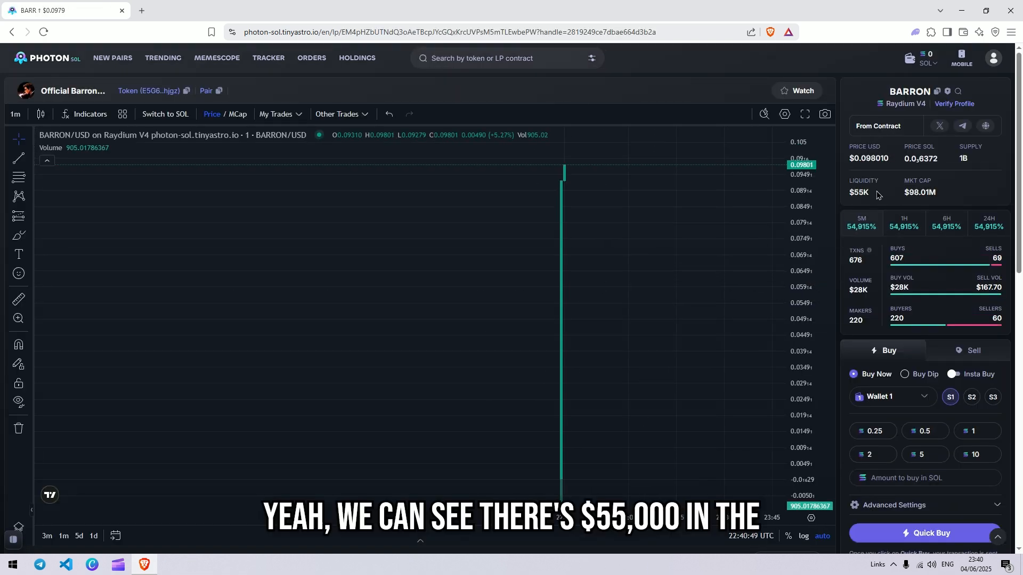
left_click_drag(851, 194, 876, 201)
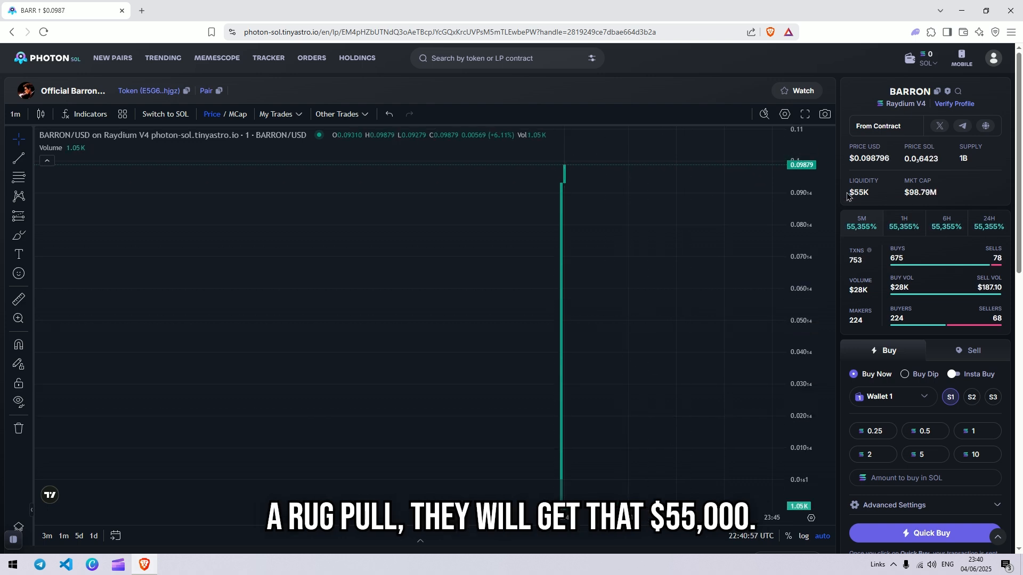
key("alt+Left")
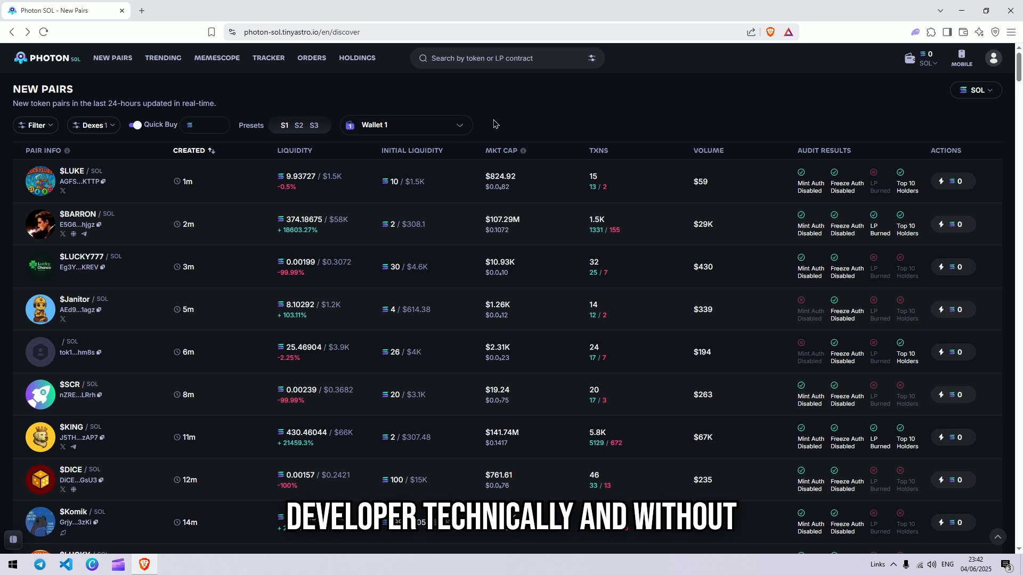
Open coinflare.fun in a new browser tab
left_click(139, 12)
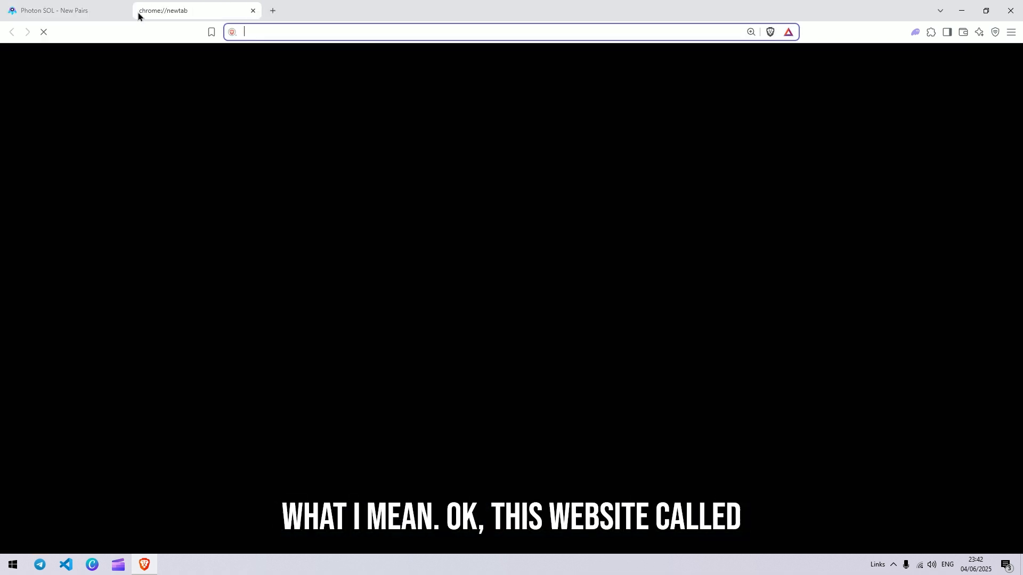
type("coinflare.fun")
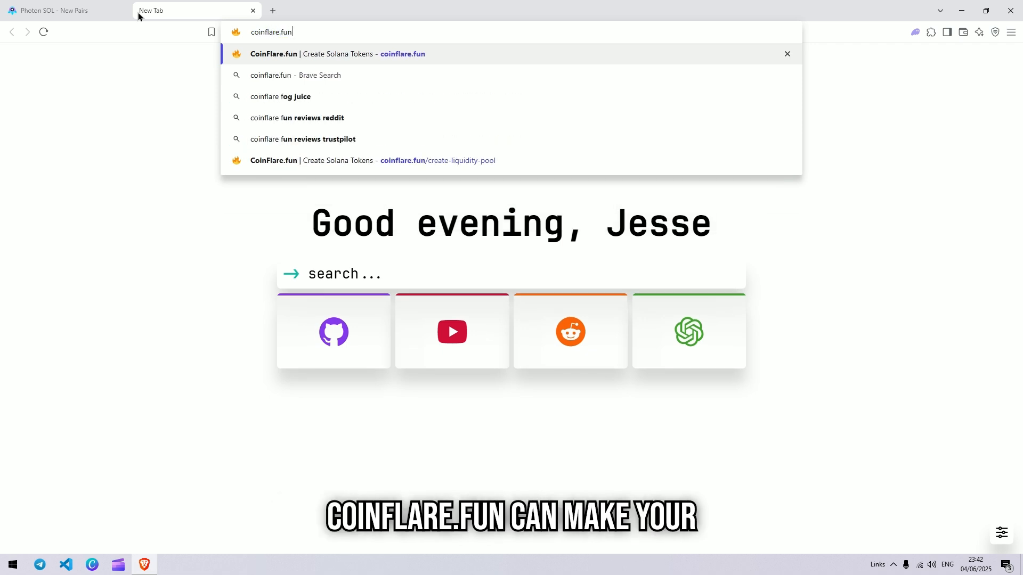
key("Return")
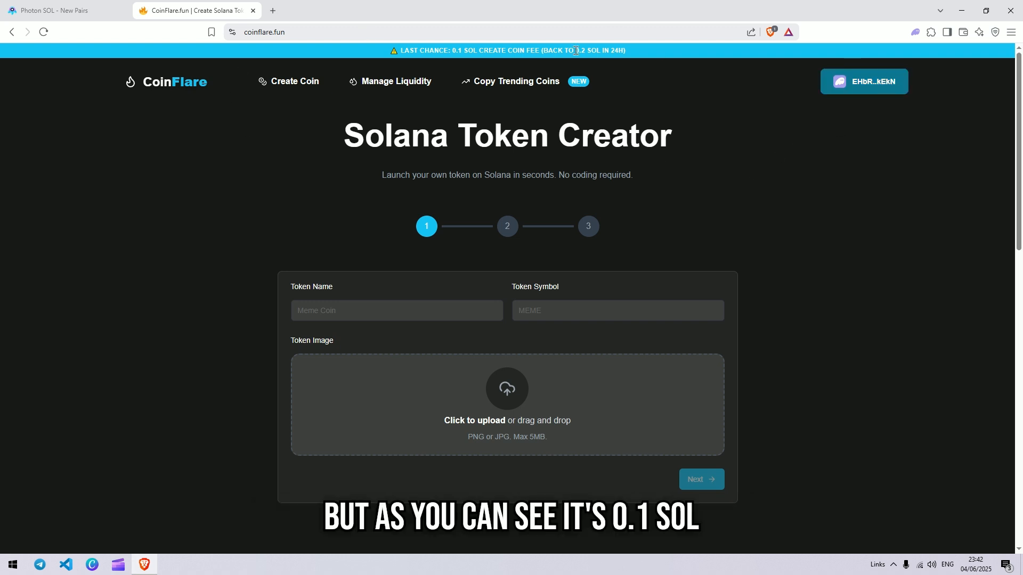
View the connected wallet's options on CoinFlare and close them without choosing any
left_click(866, 158)
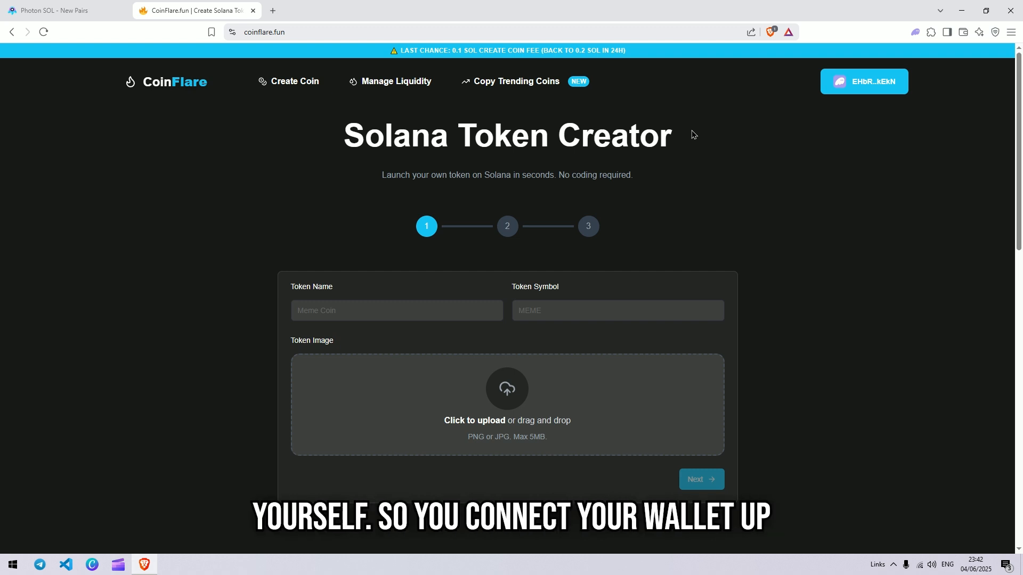
left_click(887, 83)
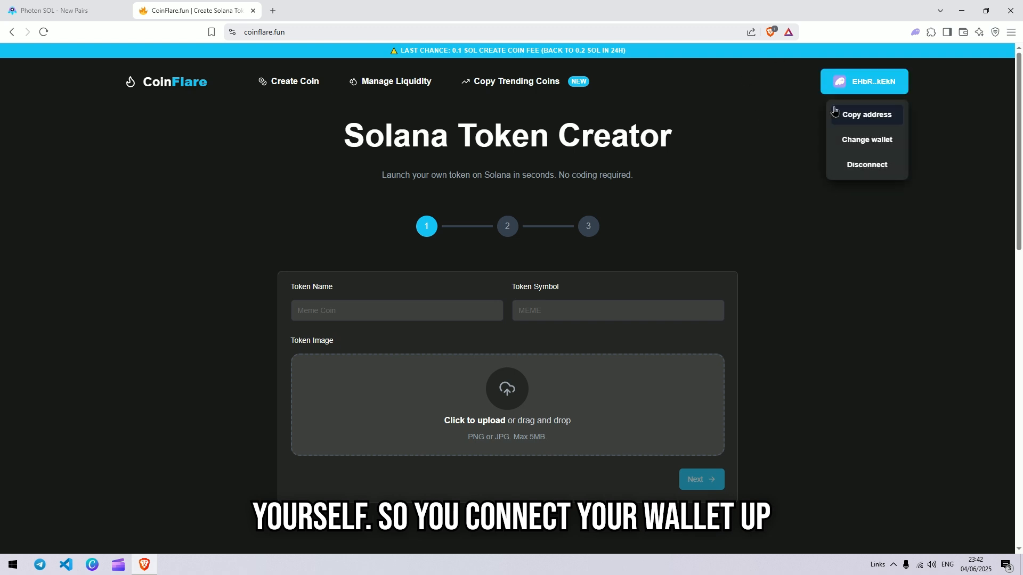
left_click(696, 139)
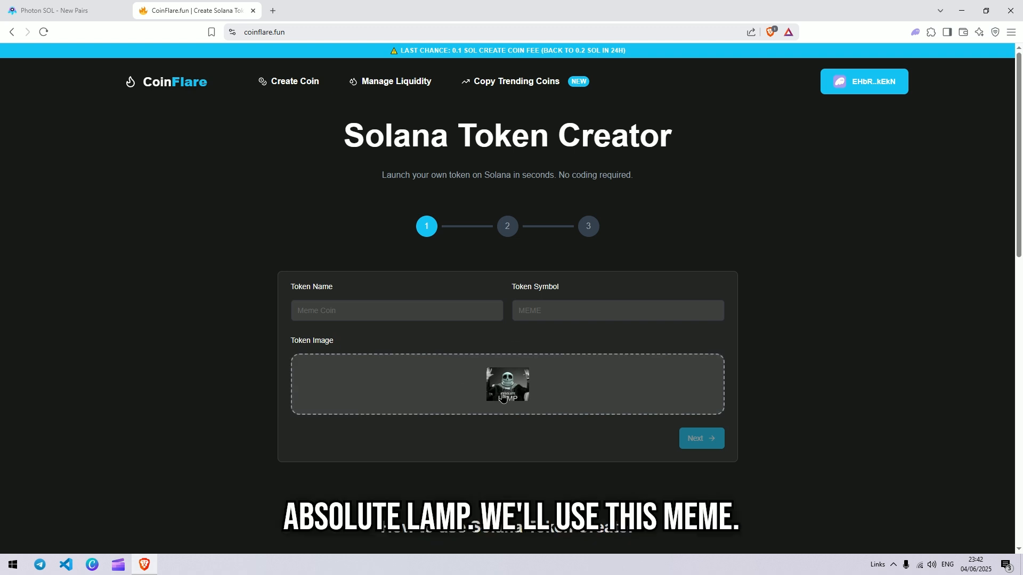
Name the token LAMPCOIN, set its symbol to LAMP, and continue to the second stage of the token form
left_click(419, 315)
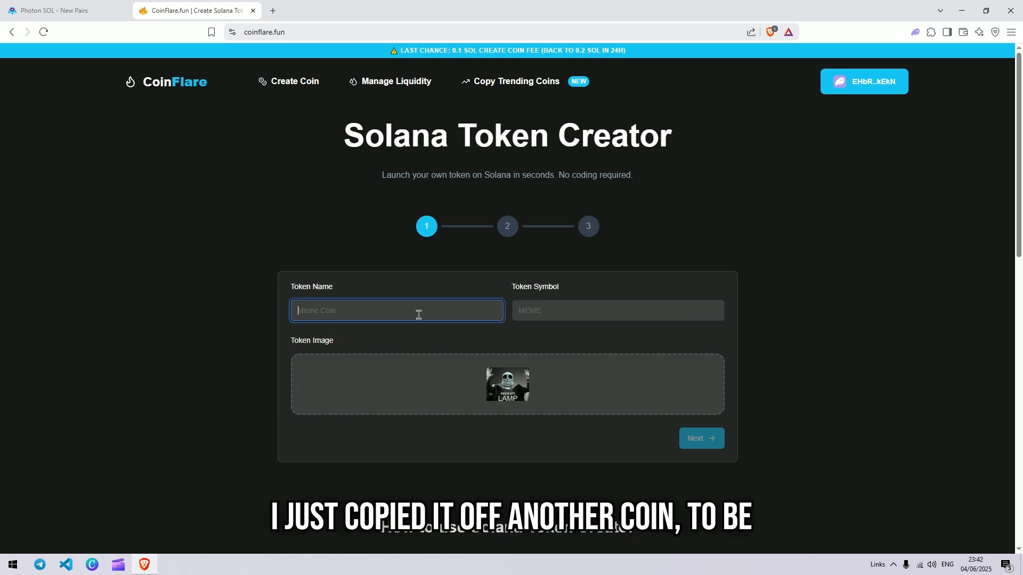
type("LAMP")
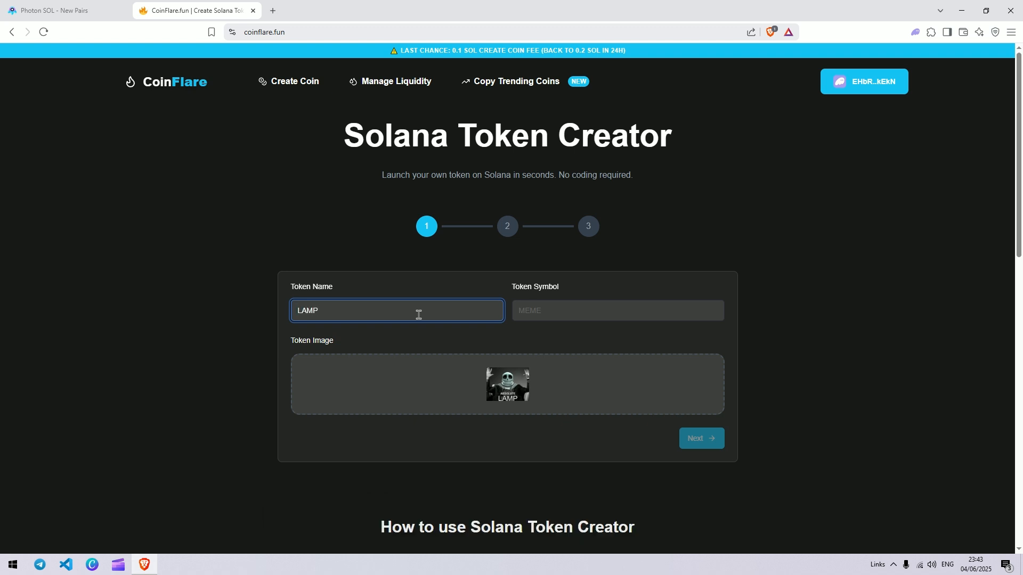
key("Tab")
type("L")
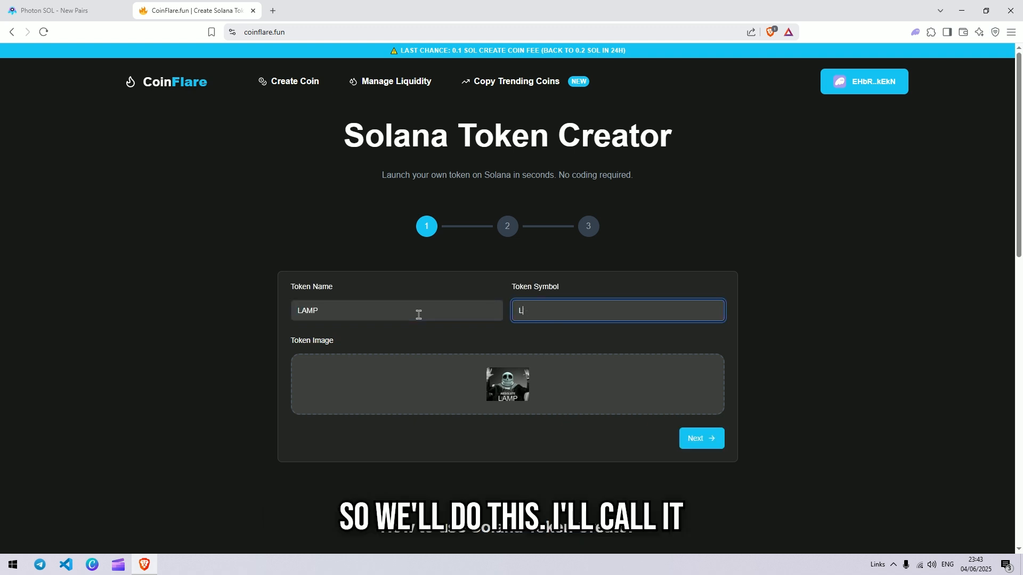
left_click(434, 313)
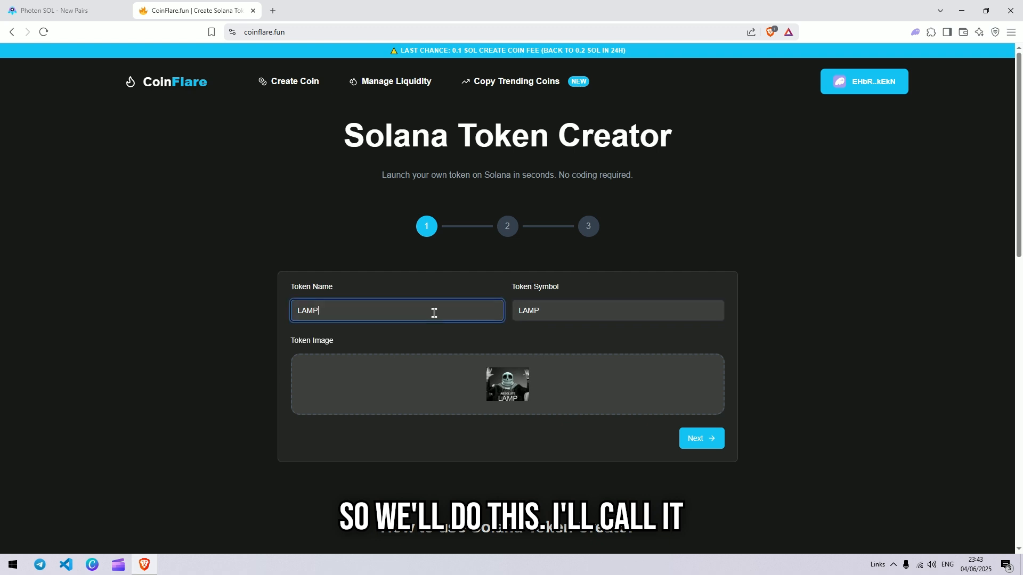
type("COIN")
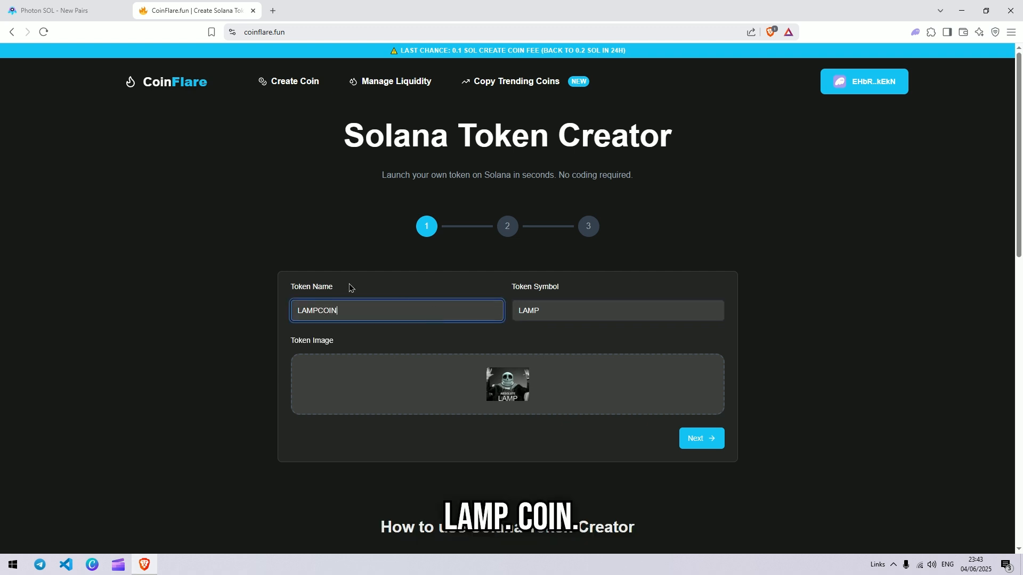
left_click(693, 439)
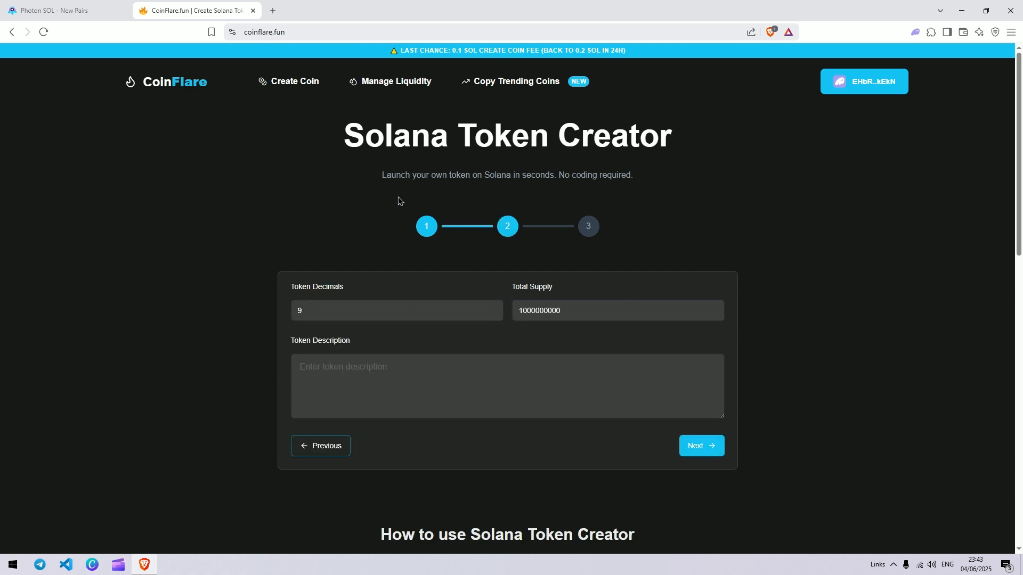
Check the default token decimals and total supply without changing them
left_click_drag(326, 310, 282, 313)
left_click(581, 298)
left_click_drag(598, 310, 439, 313)
left_click(638, 342)
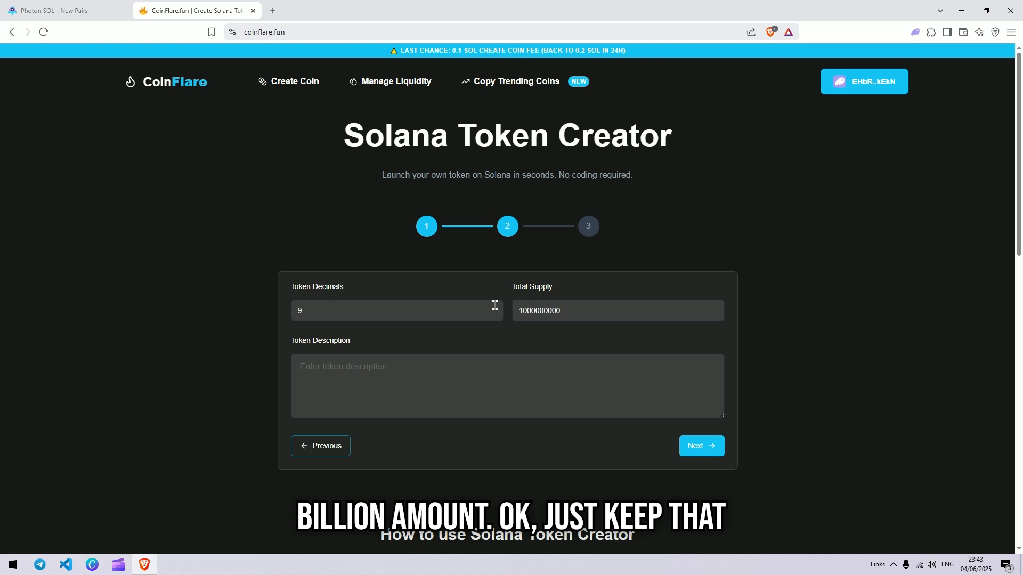
Enter "desc" as the token description and continue to the third stage of the form
left_click(421, 381)
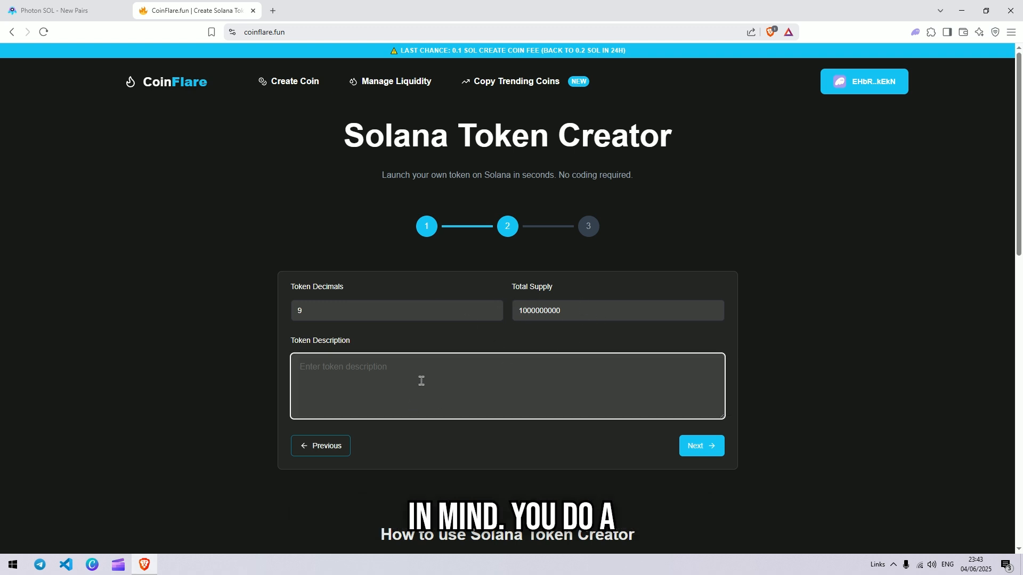
type("desc")
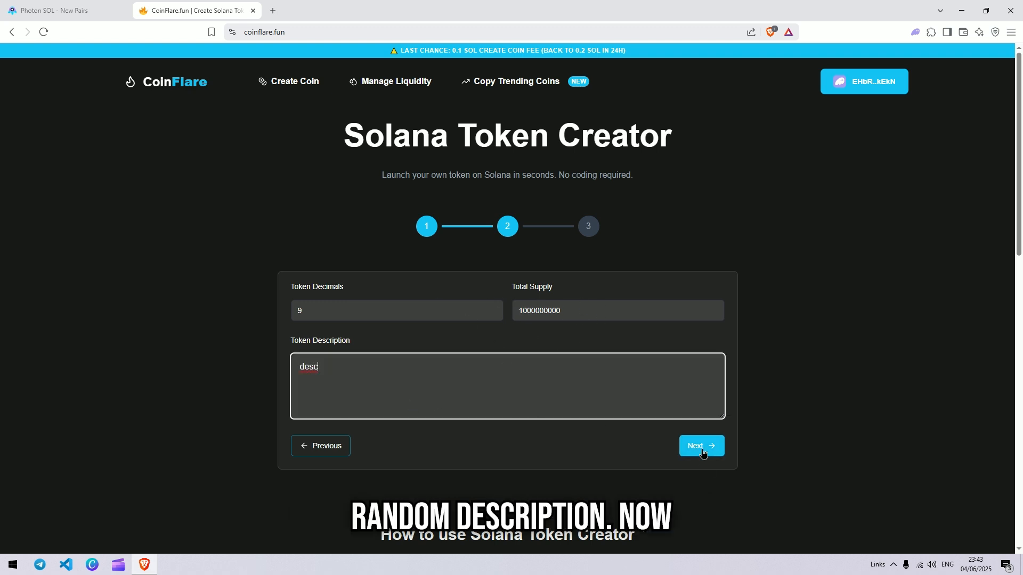
left_click(701, 448)
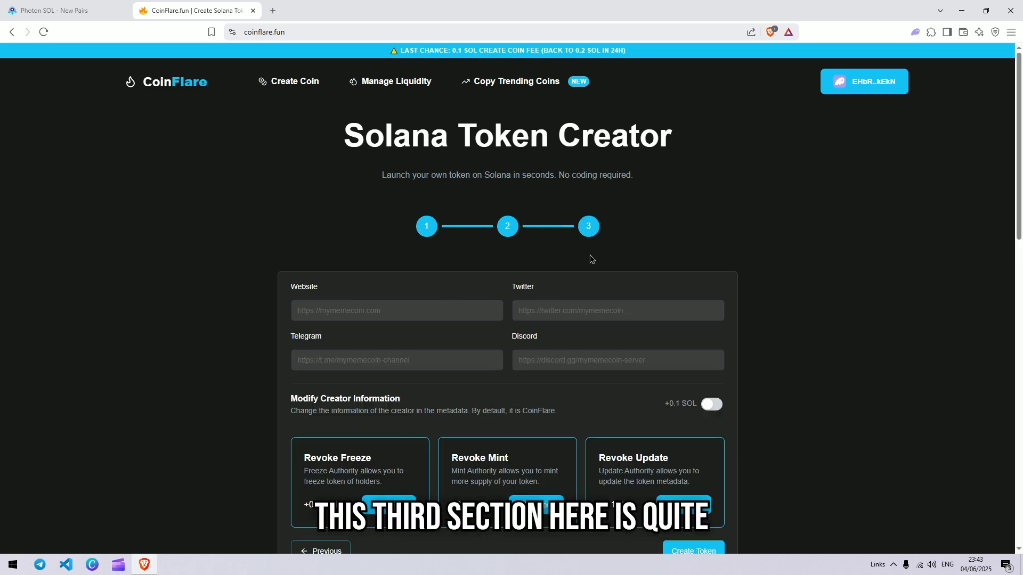
Enable Modify Creator Information to view the creator name and website fields, and disable it again
scroll(626, 236, "down", 4)
scroll(625, 232, "up", 2)
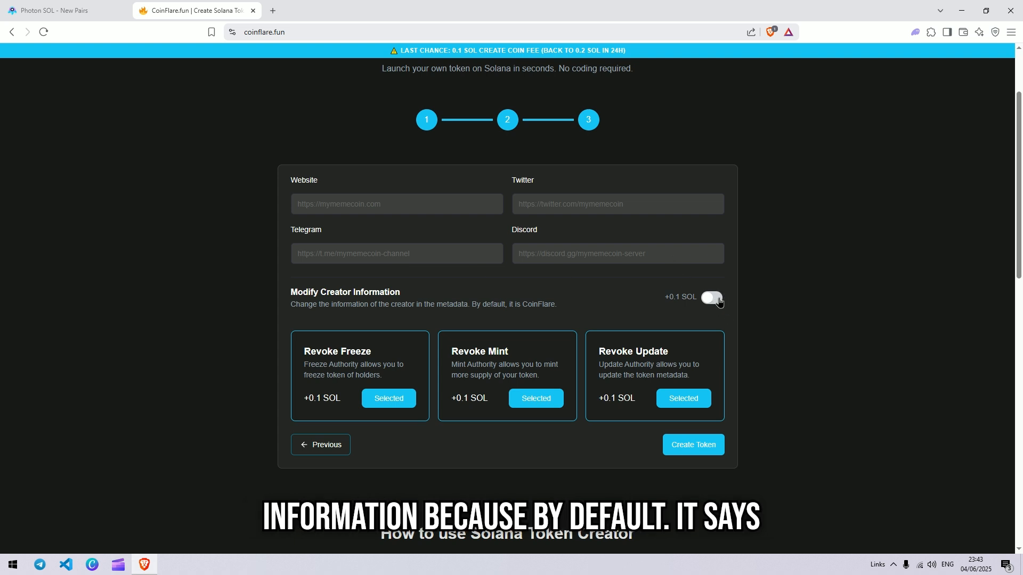
left_click(714, 298)
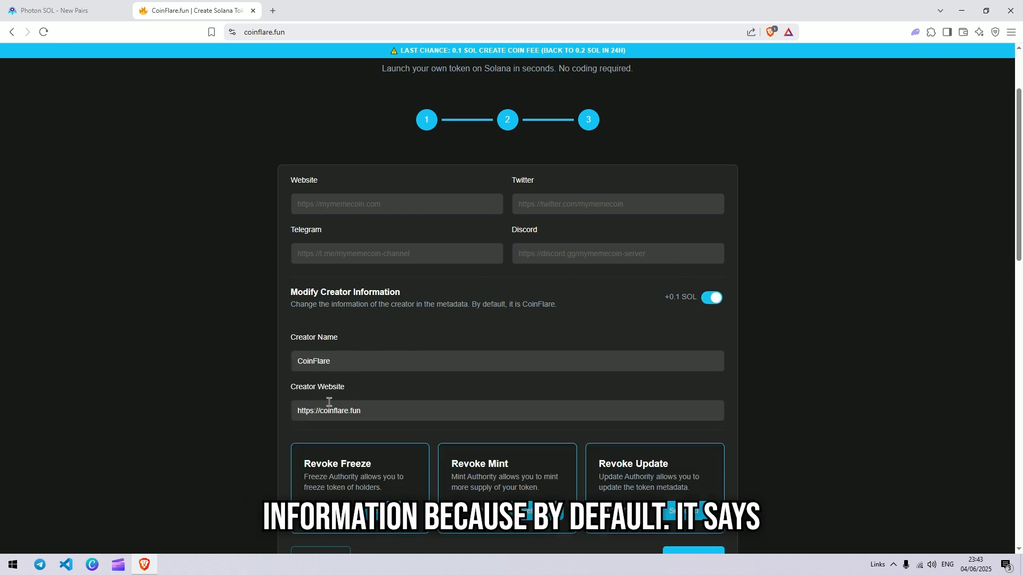
left_click(716, 299)
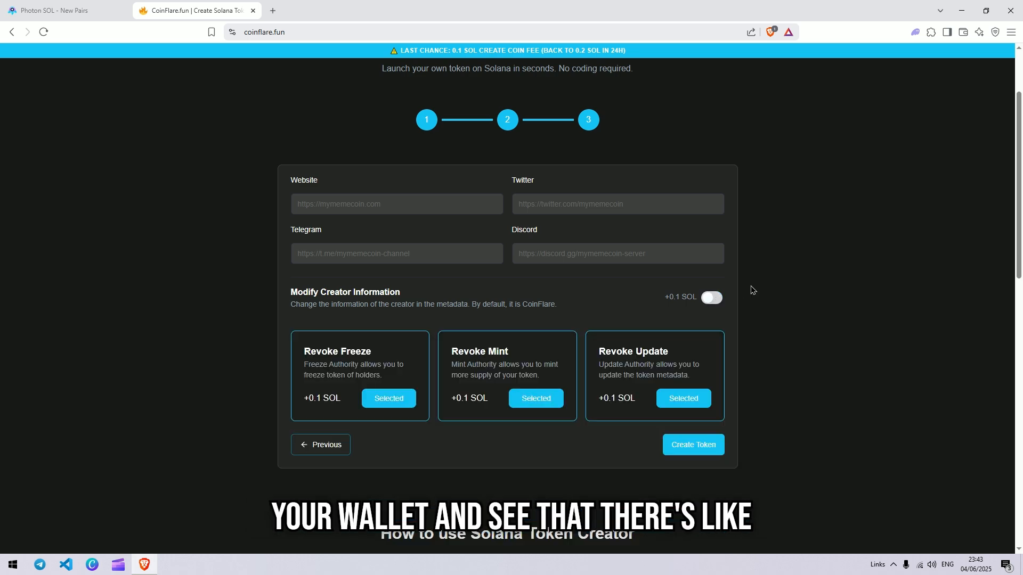
Deselect the Revoke Freeze, Revoke Mint and Revoke Update options, and select all three again
scroll(750, 288, "down", 4)
scroll(752, 290, "up", 4)
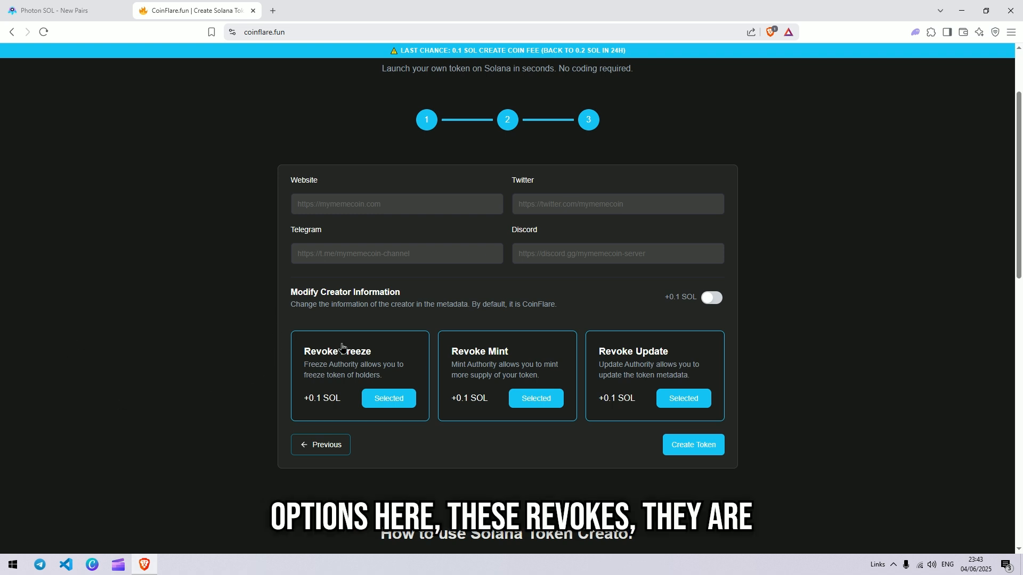
left_click(368, 353)
left_click(541, 344)
left_click(672, 367)
scroll(392, 176, "down", 4)
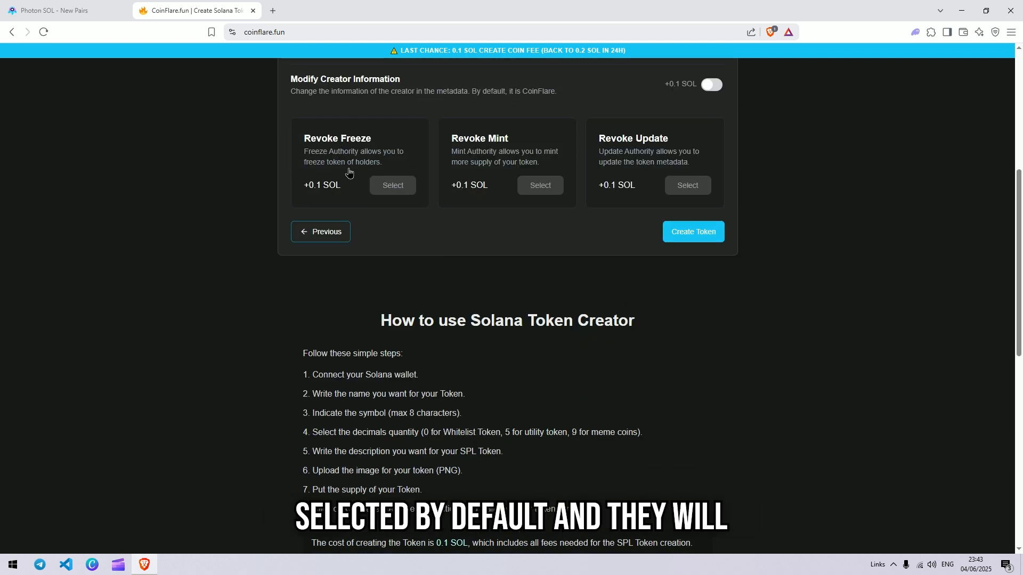
left_click(389, 185)
left_click(536, 185)
left_click(683, 185)
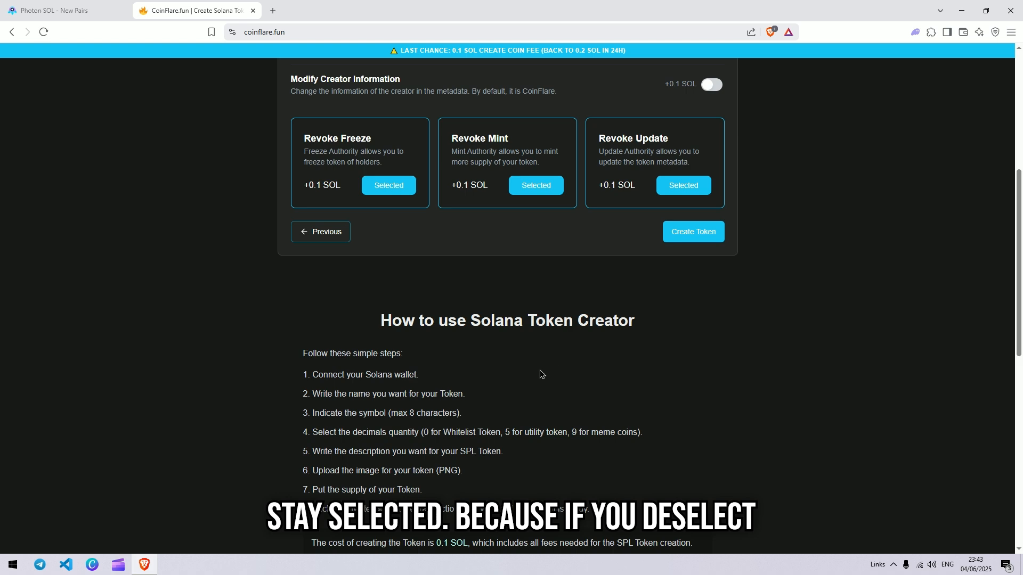
scroll(591, 337, "up", 2)
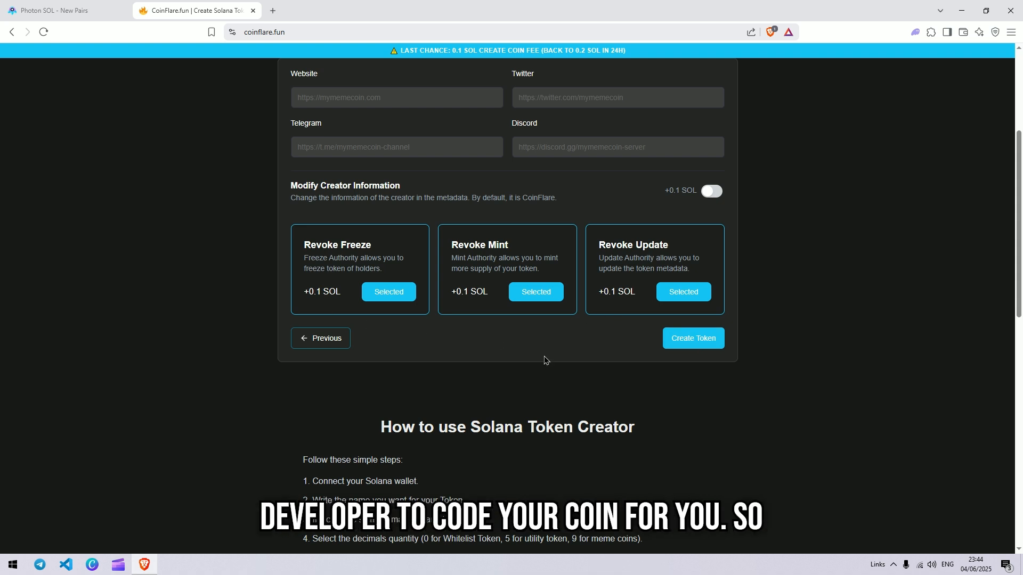
Open CoinFlare's liquidity management page and check which tokens can be chosen for a Raydium pool
scroll(905, 309, "up", 4)
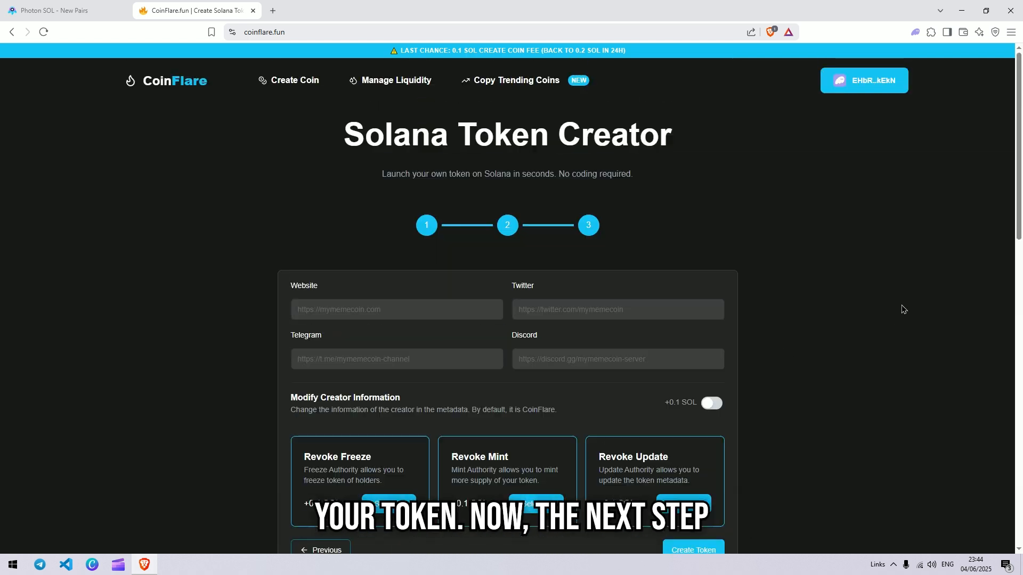
left_click(397, 80)
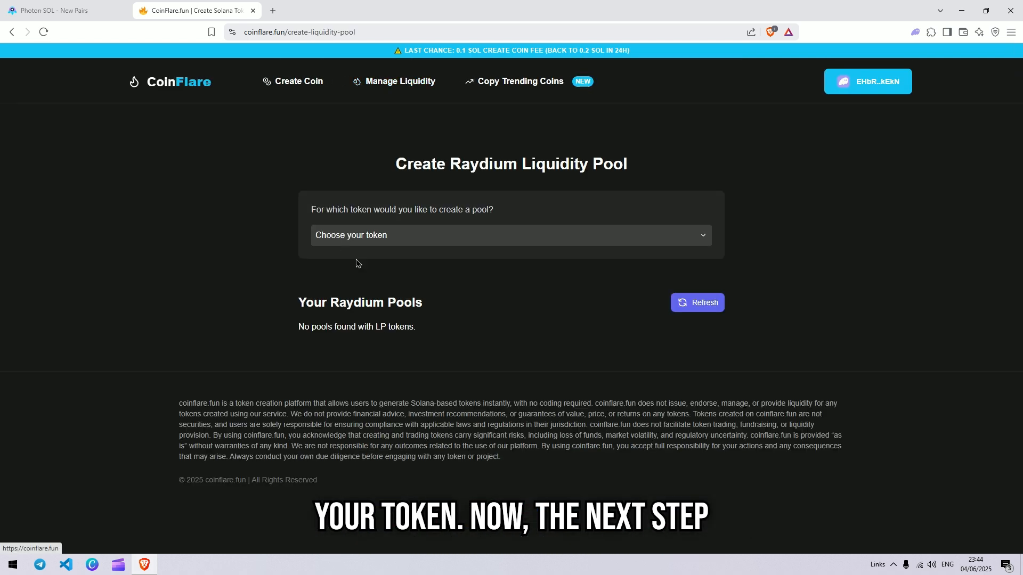
left_click(430, 235)
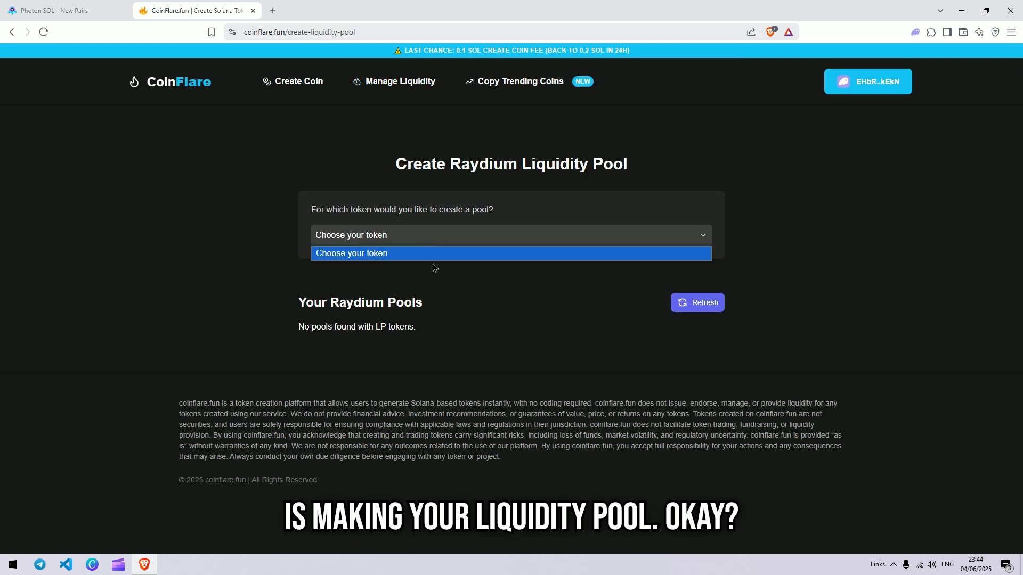
left_click(495, 324)
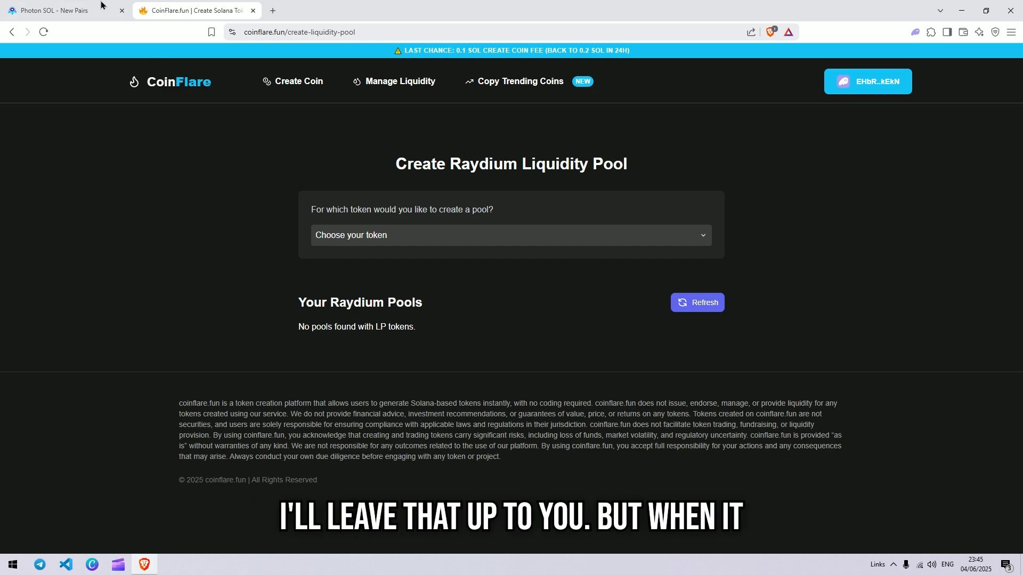
Switch to Photon and look through the new pairs, comparing their initial liquidity and market caps
left_click(58, 10)
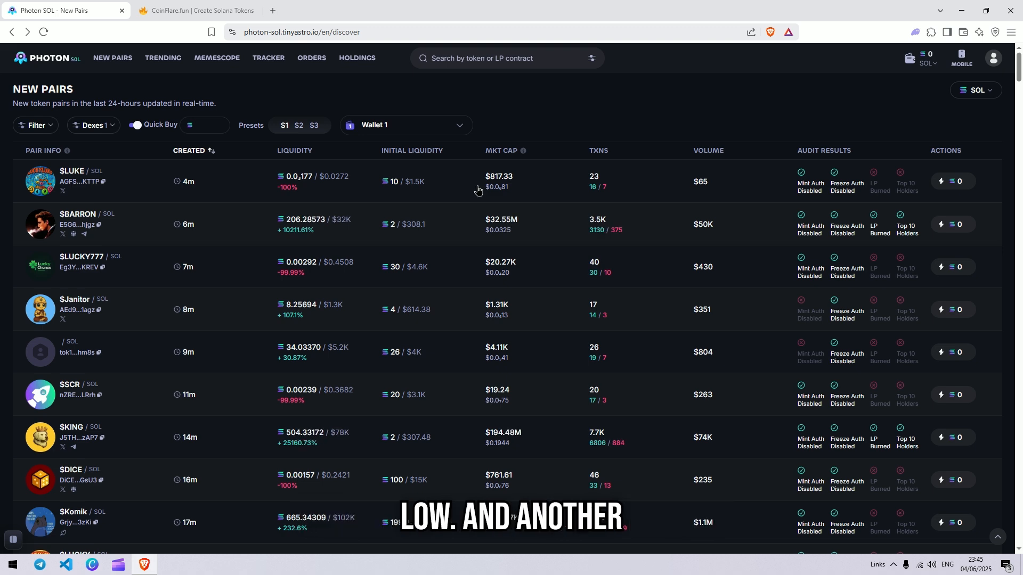
scroll(635, 291, "down", 2)
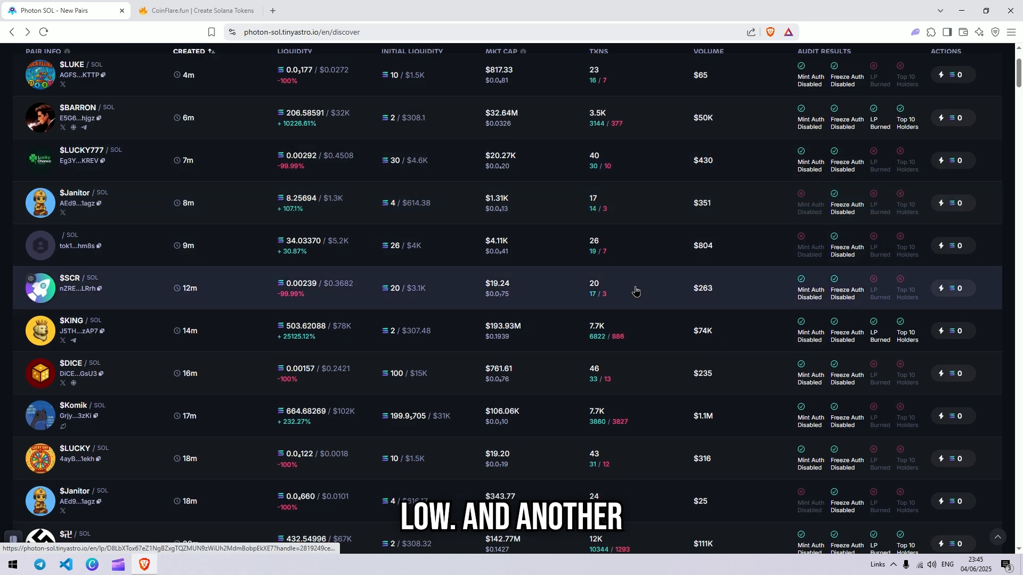
scroll(546, 225, "up", 2)
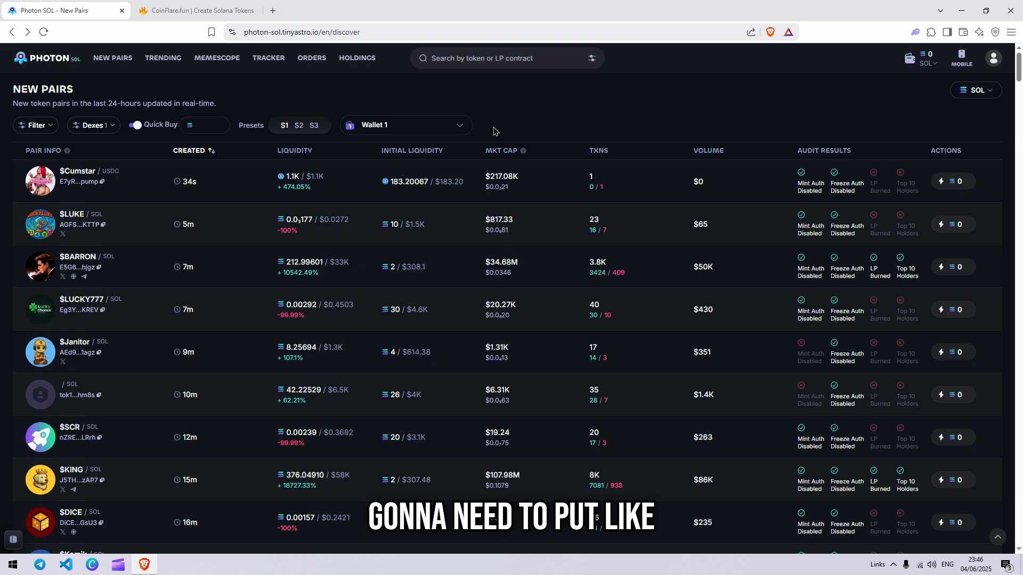
scroll(504, 230, "down", 8)
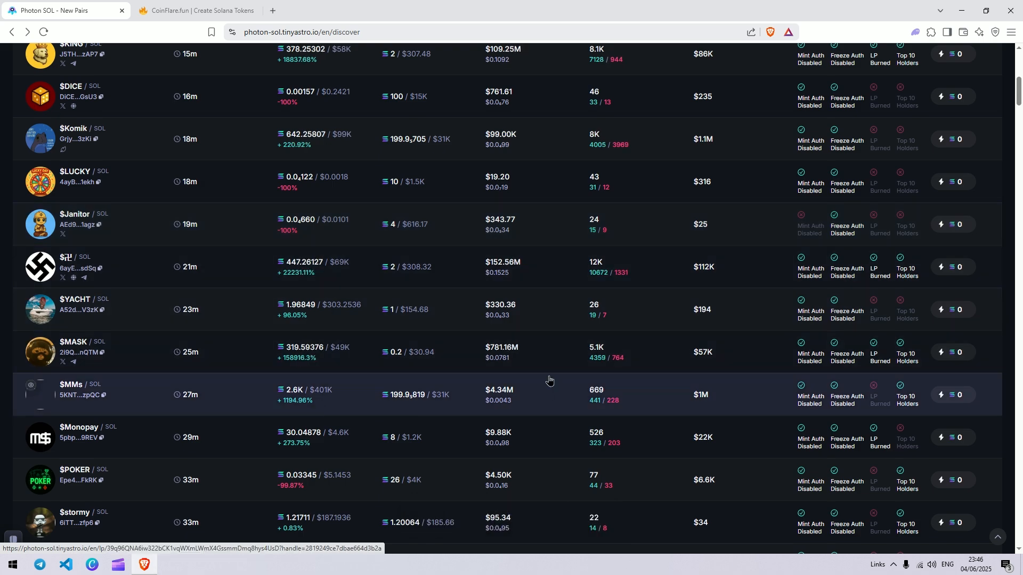
scroll(520, 392, "up", 8)
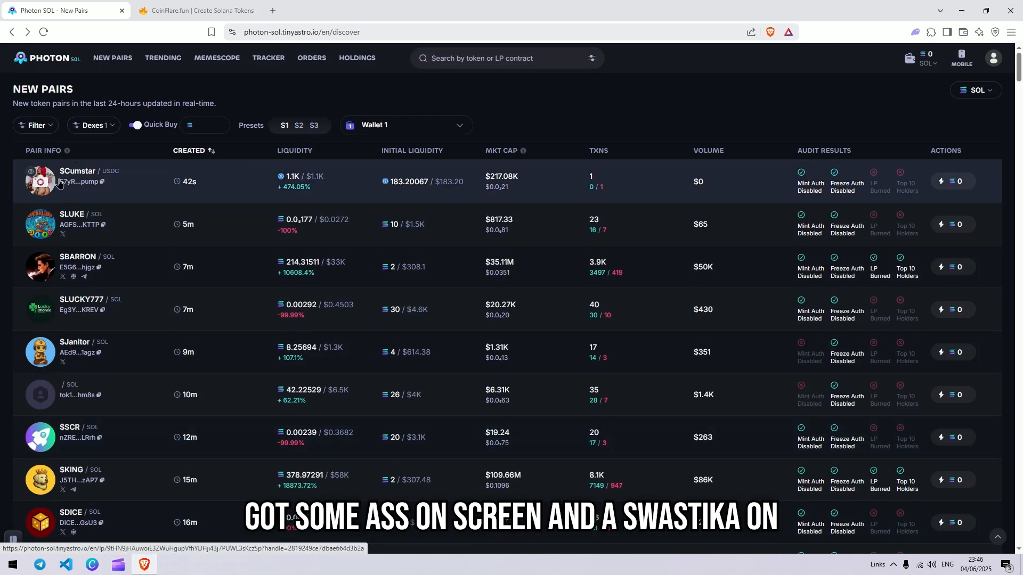
scroll(53, 287, "down", 8)
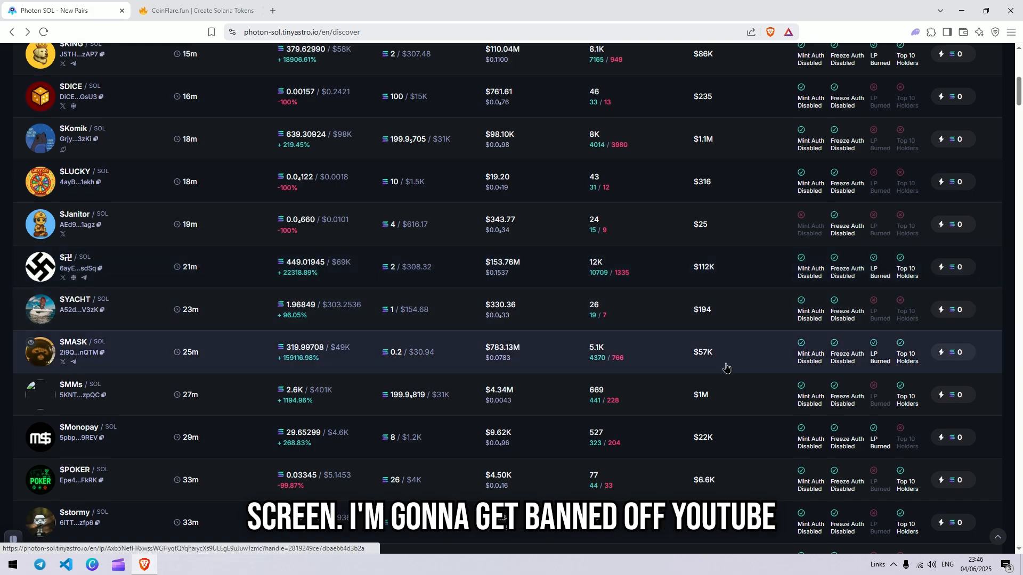
scroll(428, 279, "down", 10)
scroll(427, 279, "down", 15)
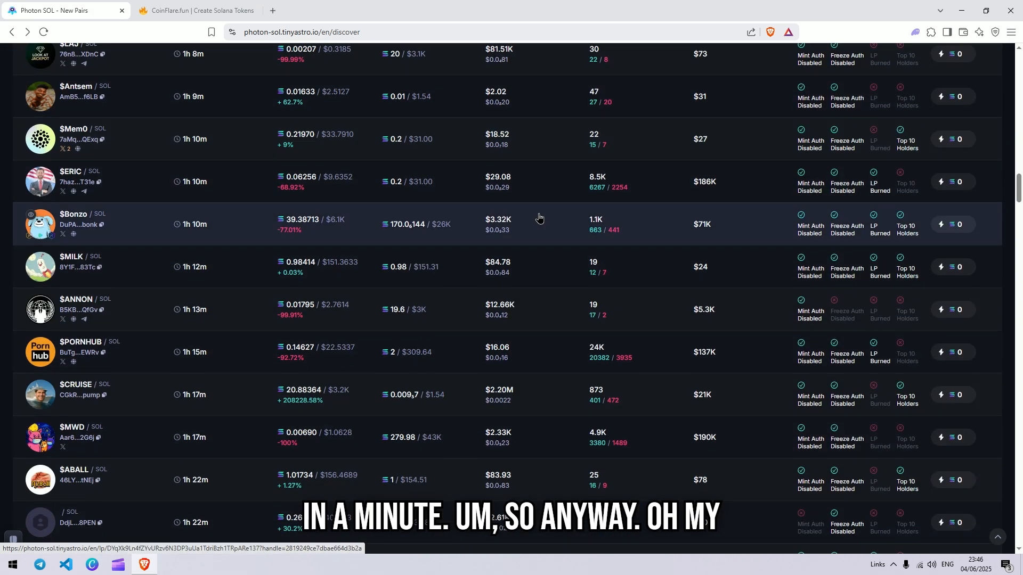
scroll(249, 296, "down", 4)
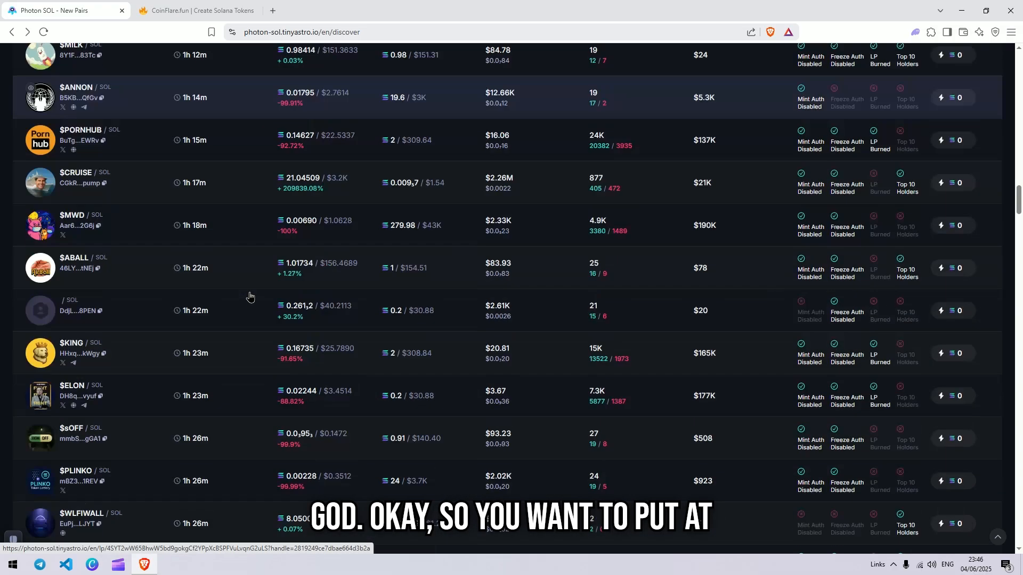
scroll(250, 296, "down", 6)
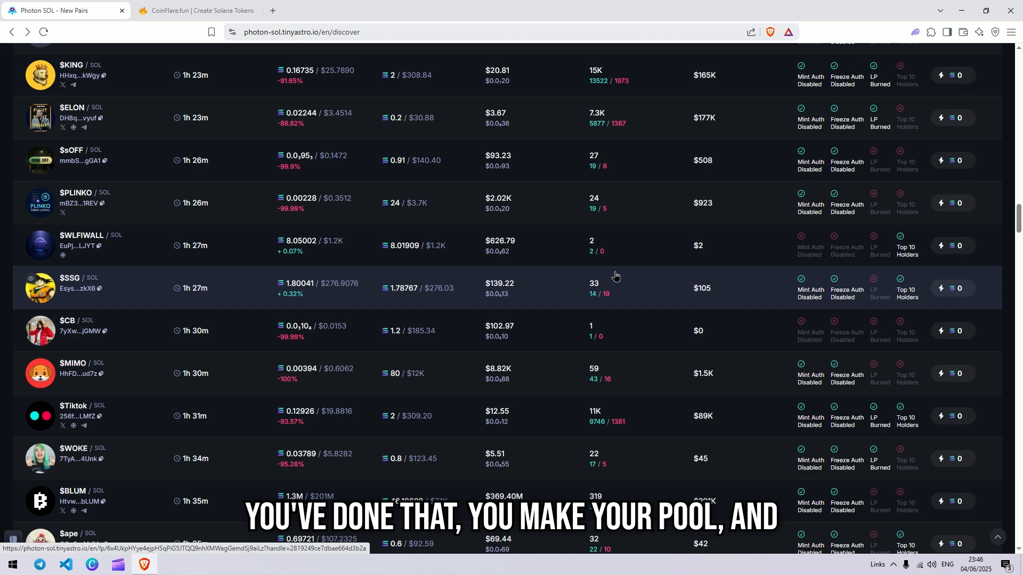
scroll(506, 238, "up", 15)
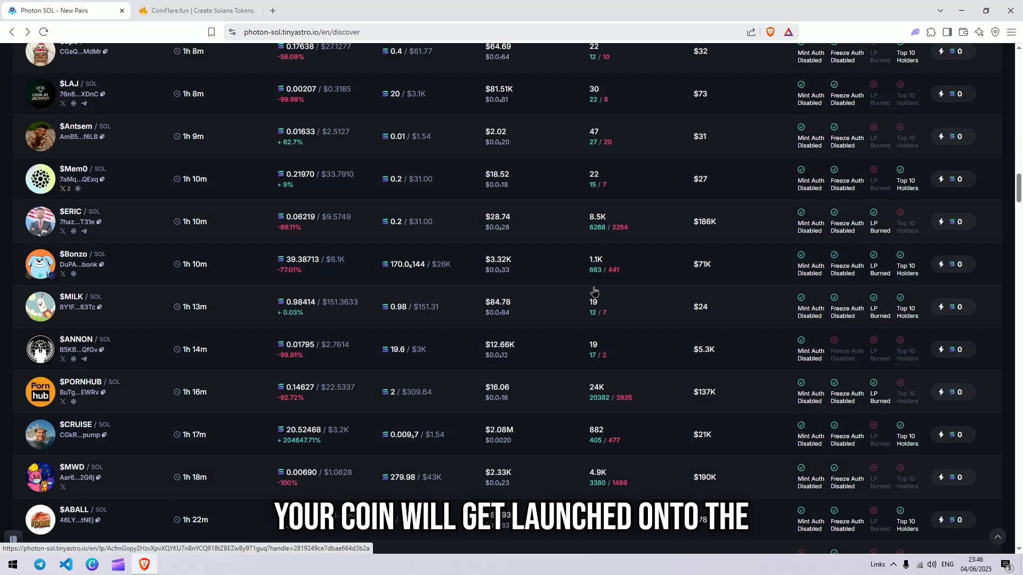
scroll(527, 160, "up", 10)
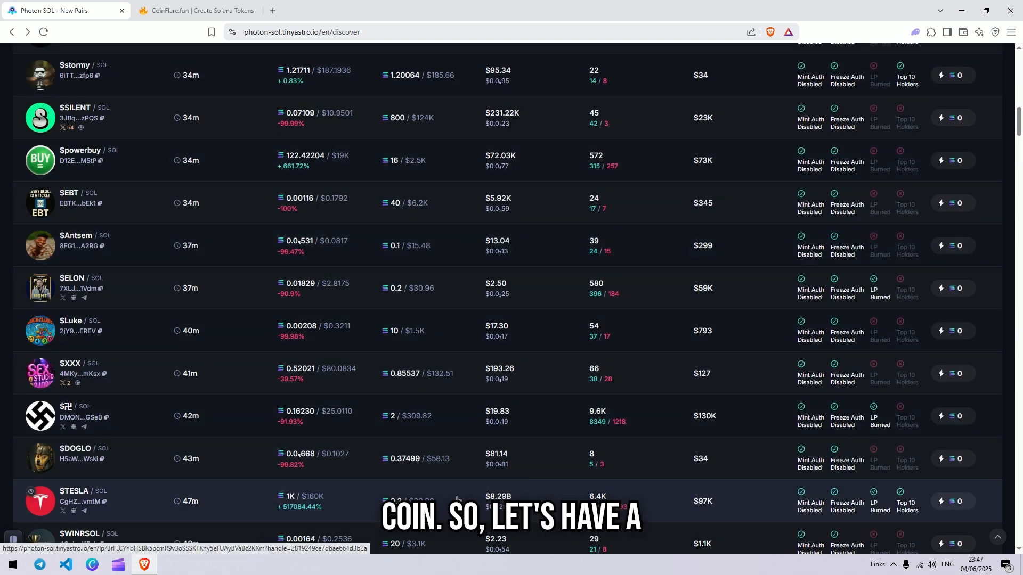
scroll(547, 388, "up", 4)
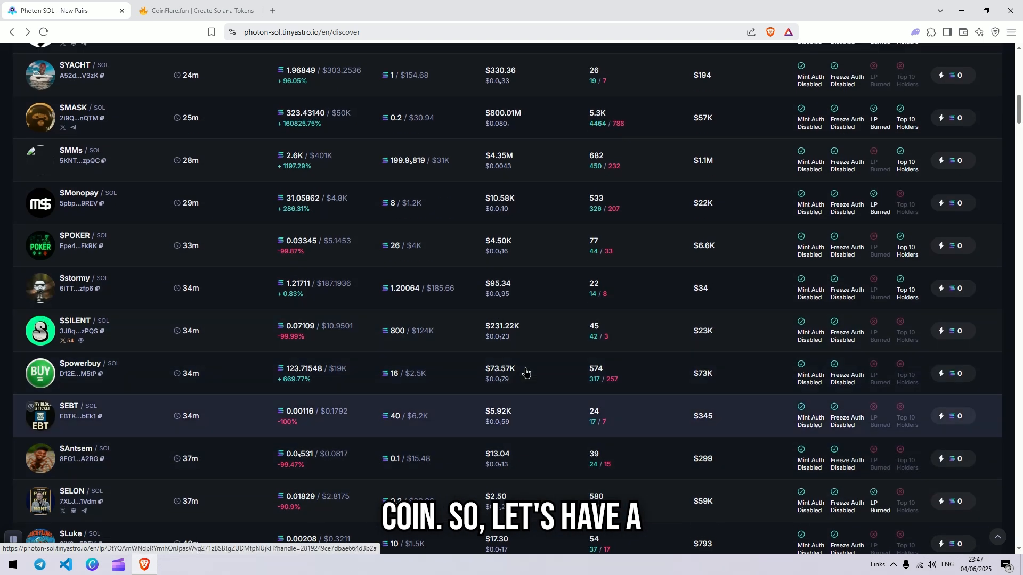
Open the SILENT pair and examine its price chart from launch to the latest candle
left_click(546, 336)
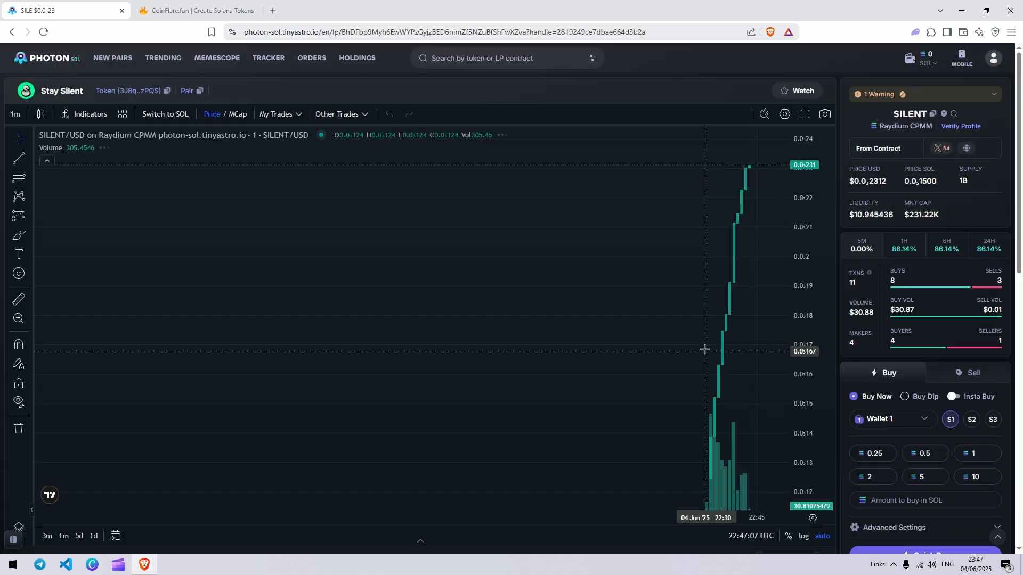
left_click_drag(713, 325, 599, 336)
scroll(622, 228, "up", 3)
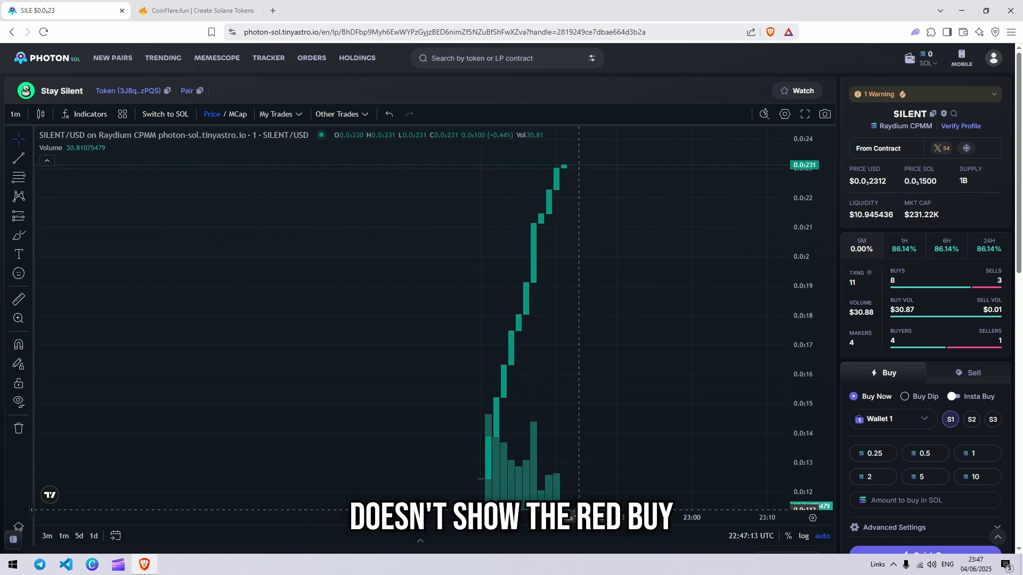
scroll(532, 214, "down", 2)
left_click_drag(664, 335, 640, 341)
scroll(620, 424, "up", 1)
left_click_drag(613, 427, 550, 440)
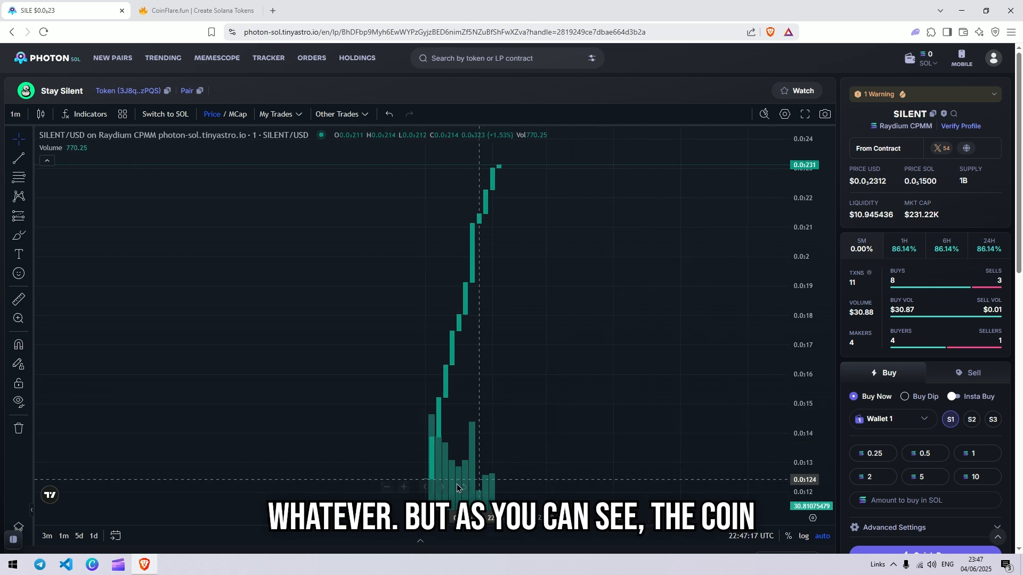
left_click_drag(465, 294, 467, 271)
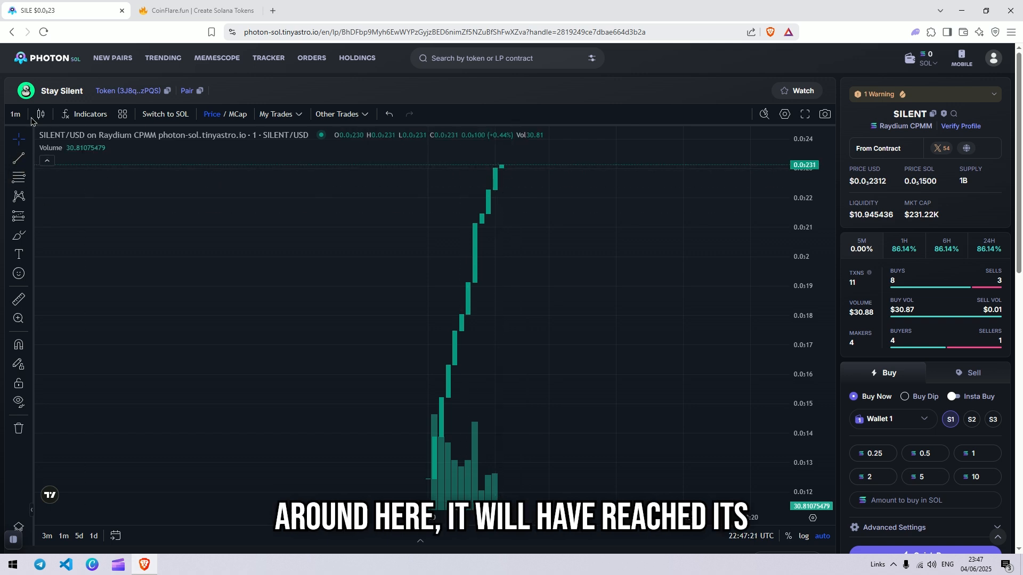
scroll(225, 173, "up", 3)
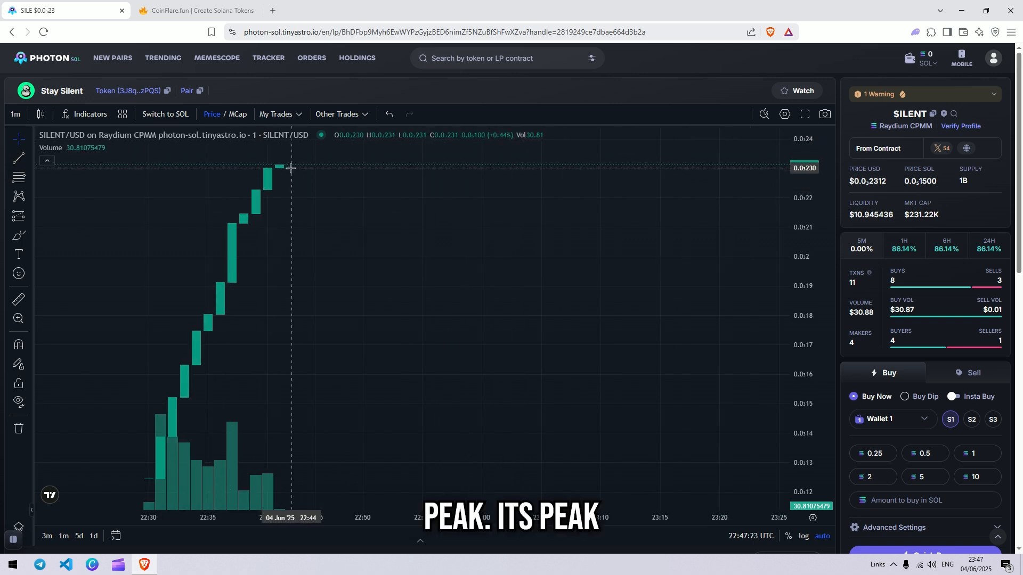
left_click_drag(313, 224, 572, 263)
scroll(651, 255, "down", 2)
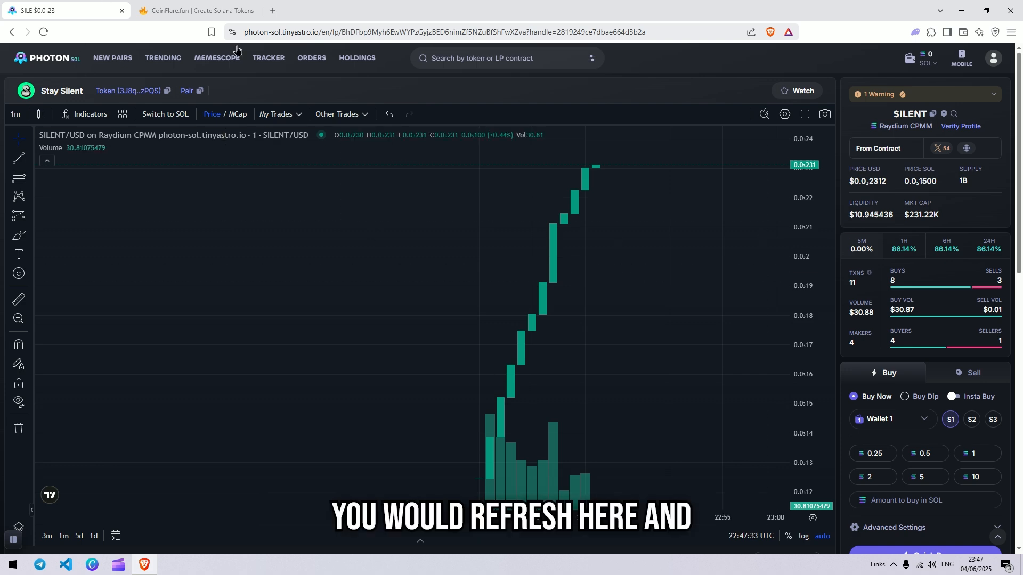
Refresh the list of Raydium pools on CoinFlare and return to the SILENT chart on Photon
key("ctrl+Tab")
left_click(710, 302)
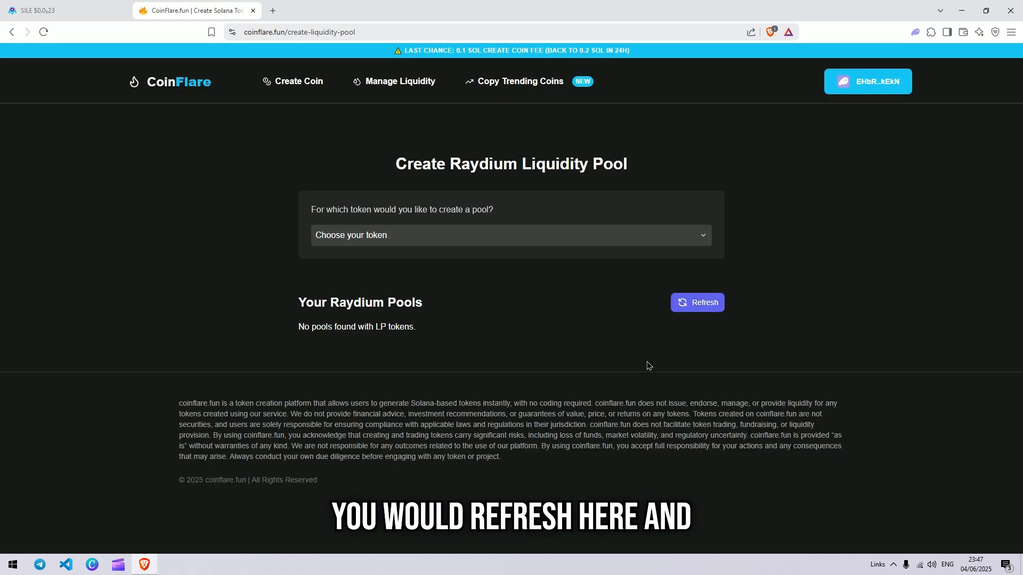
left_click(90, 5)
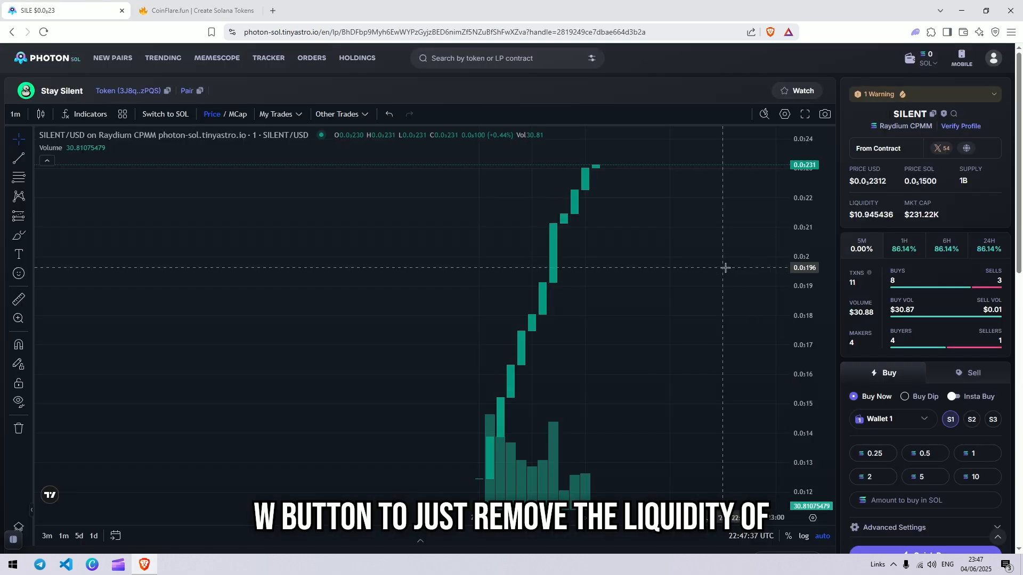
Examine the SILENT chart again and view the list of transactions beneath it
mouse_move(751, 339)
left_mouse_down()
mouse_move(657, 338)
mouse_move(746, 321)
left_mouse_up()
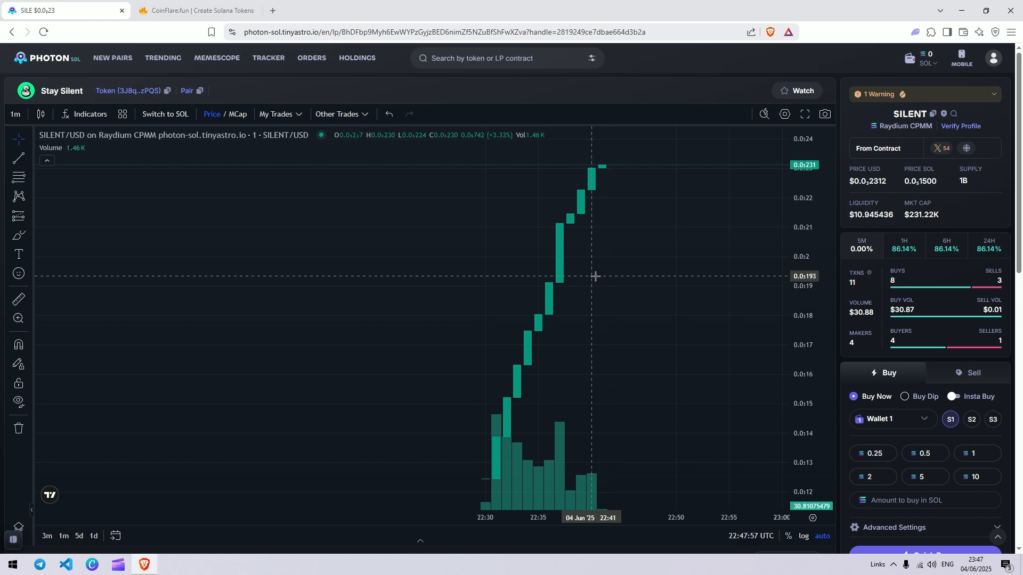
scroll(851, 304, "down", 9)
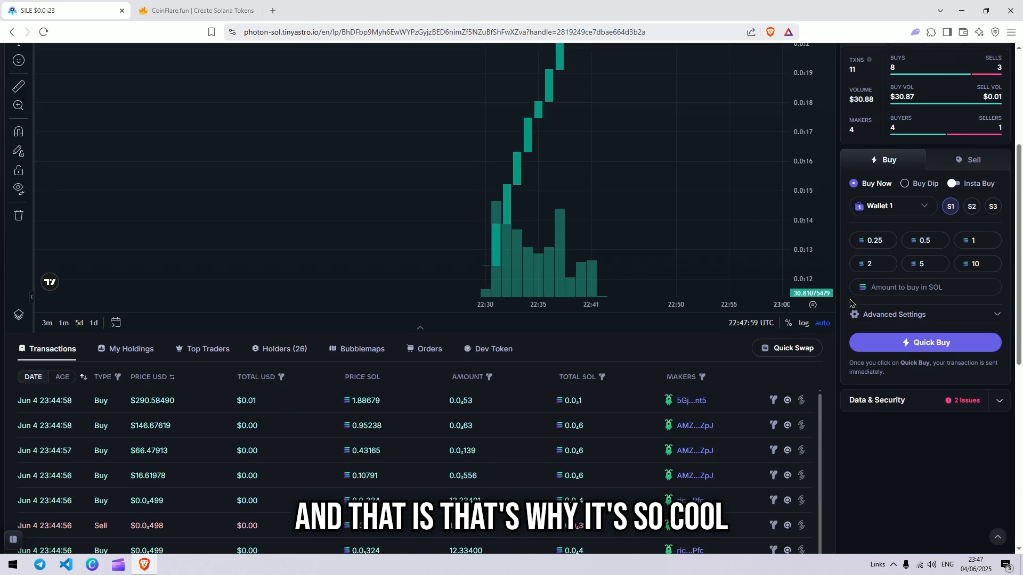
scroll(851, 303, "up", 9)
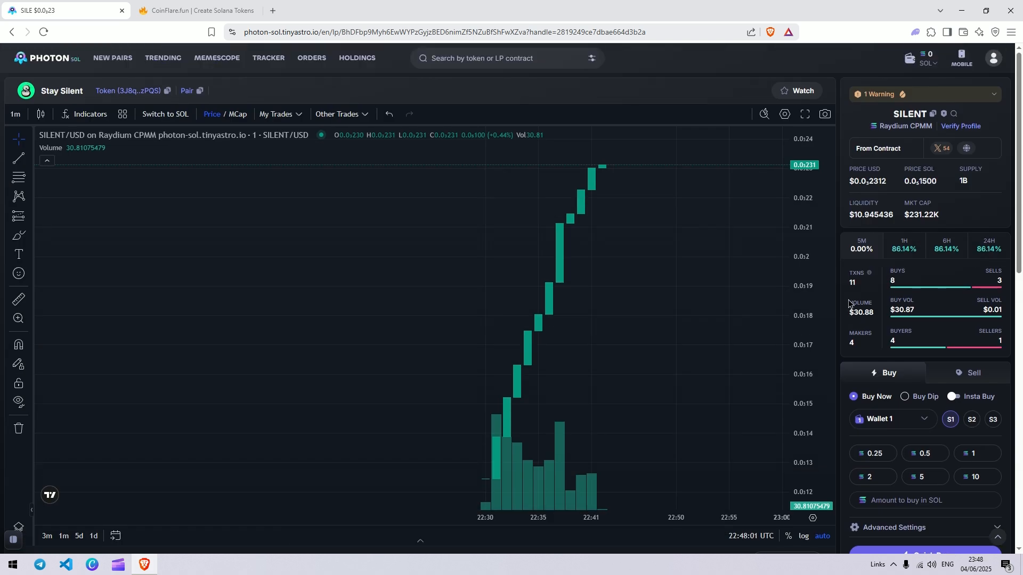